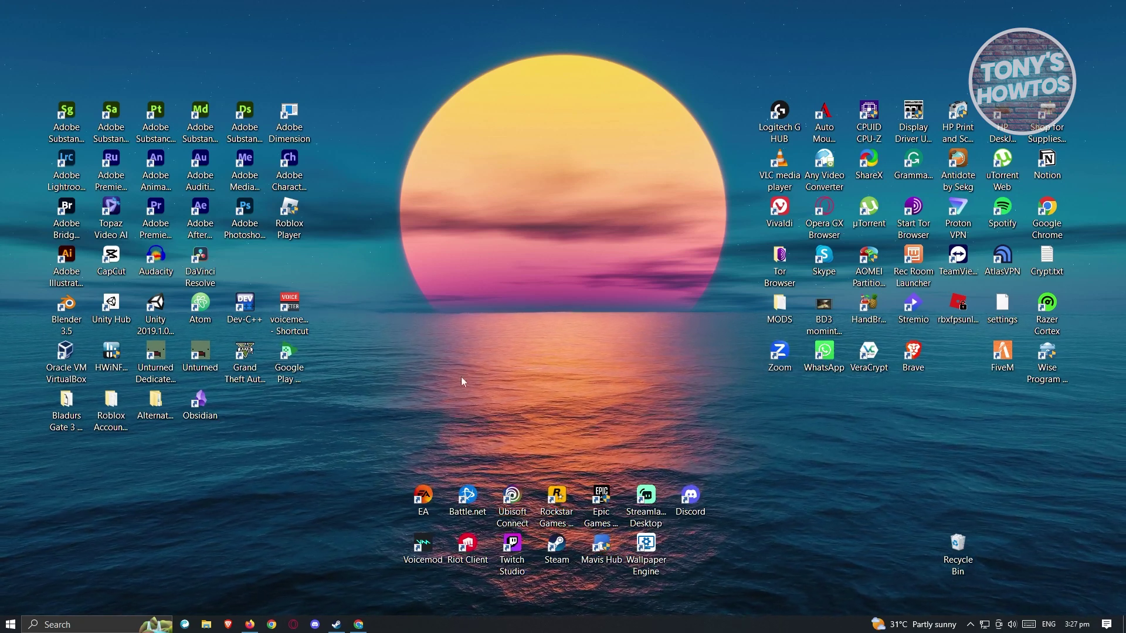
# - Restore the minimised Chrome window from the taskbar
pyautogui.click(359, 625)
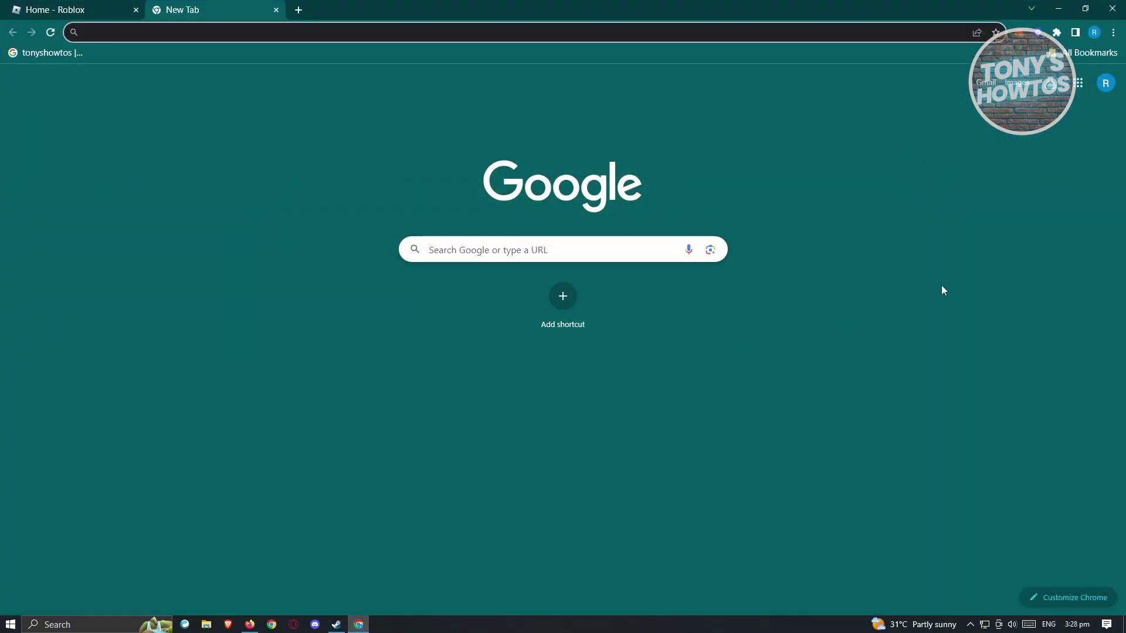
# - Go to Chrome's Privacy and security > Third-party cookies and open the All sites data list
pyautogui.click(1114, 33)
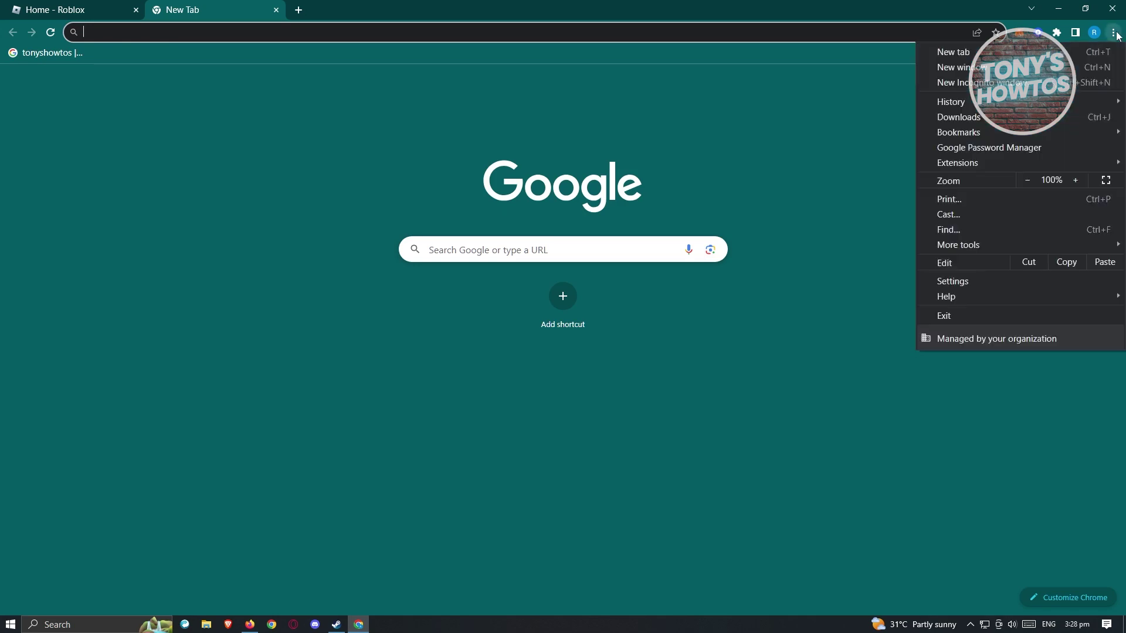
pyautogui.click(958, 283)
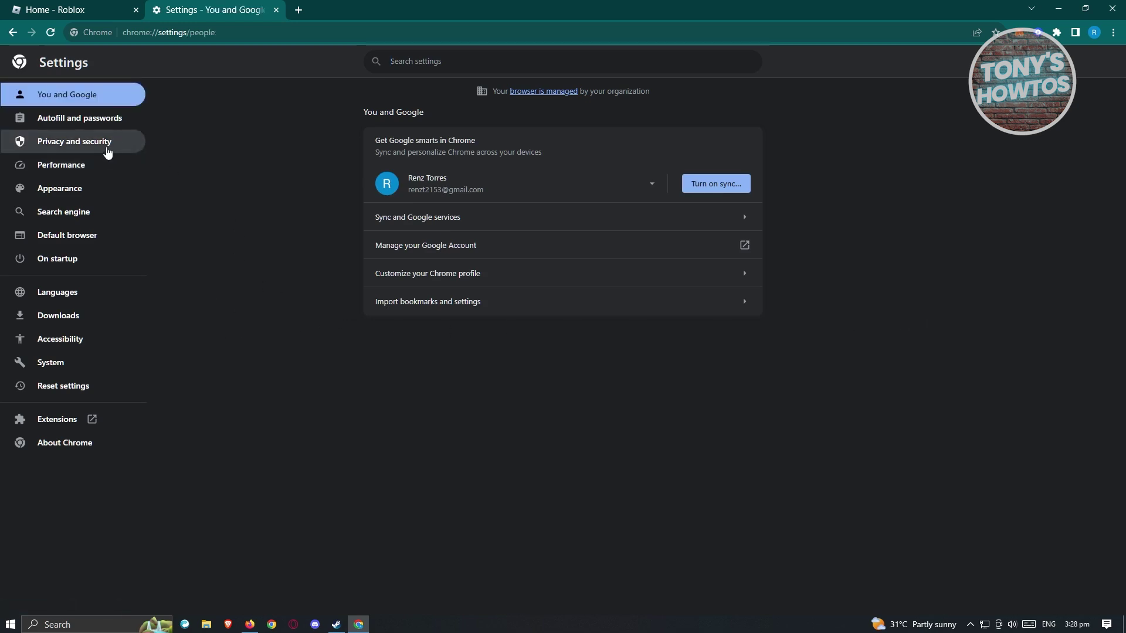
pyautogui.click(99, 147)
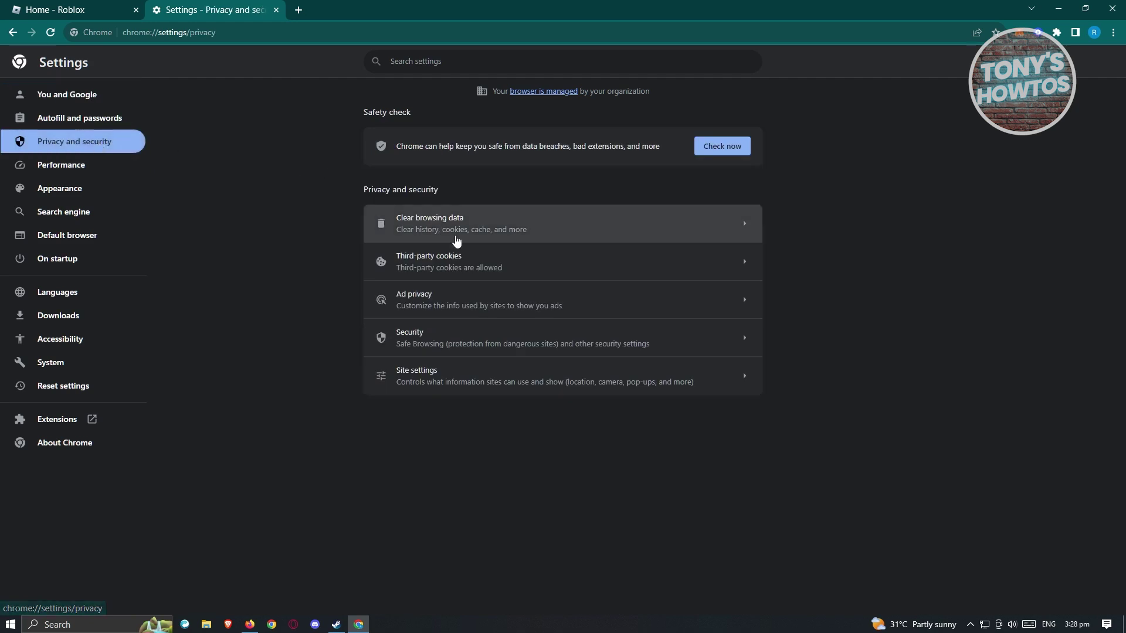
pyautogui.click(440, 269)
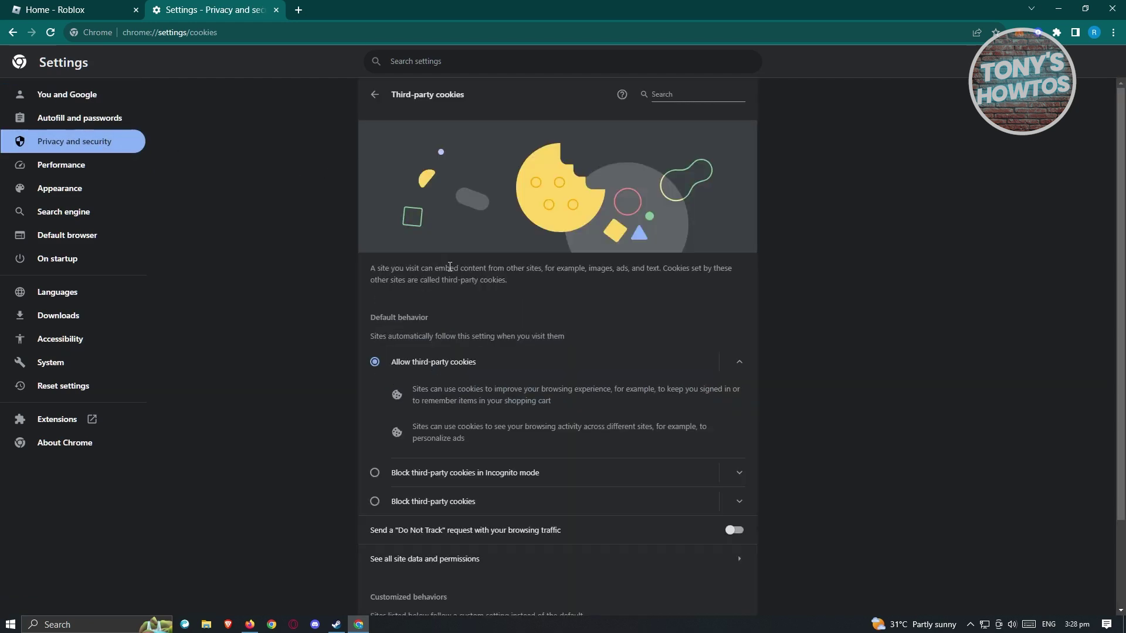
pyautogui.scroll(-2, 552, 322)
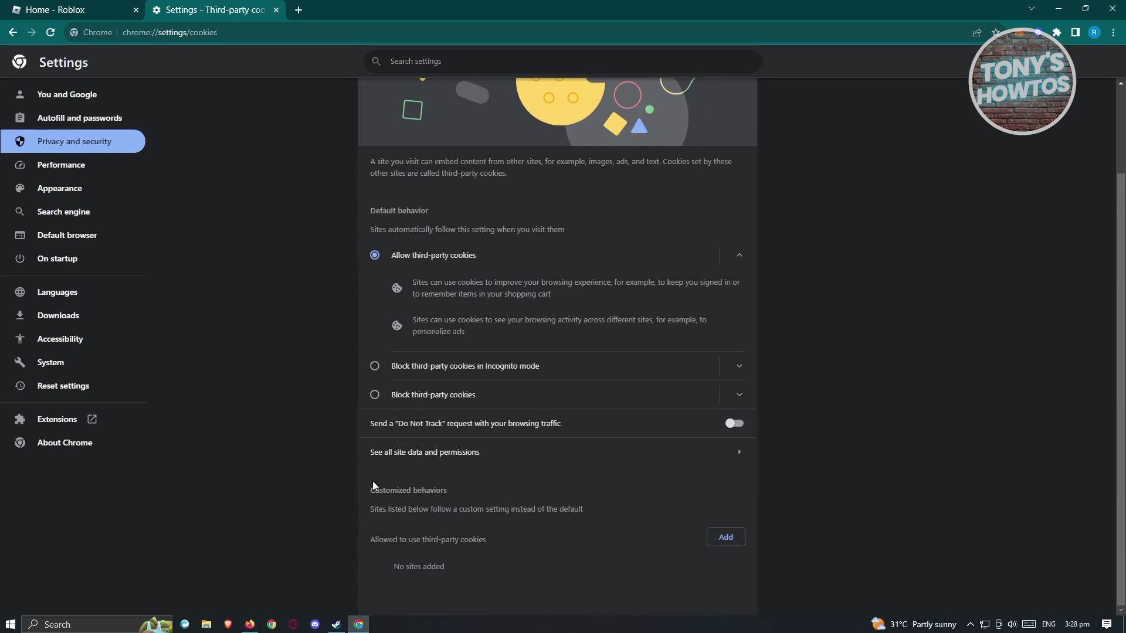
pyautogui.click(428, 458)
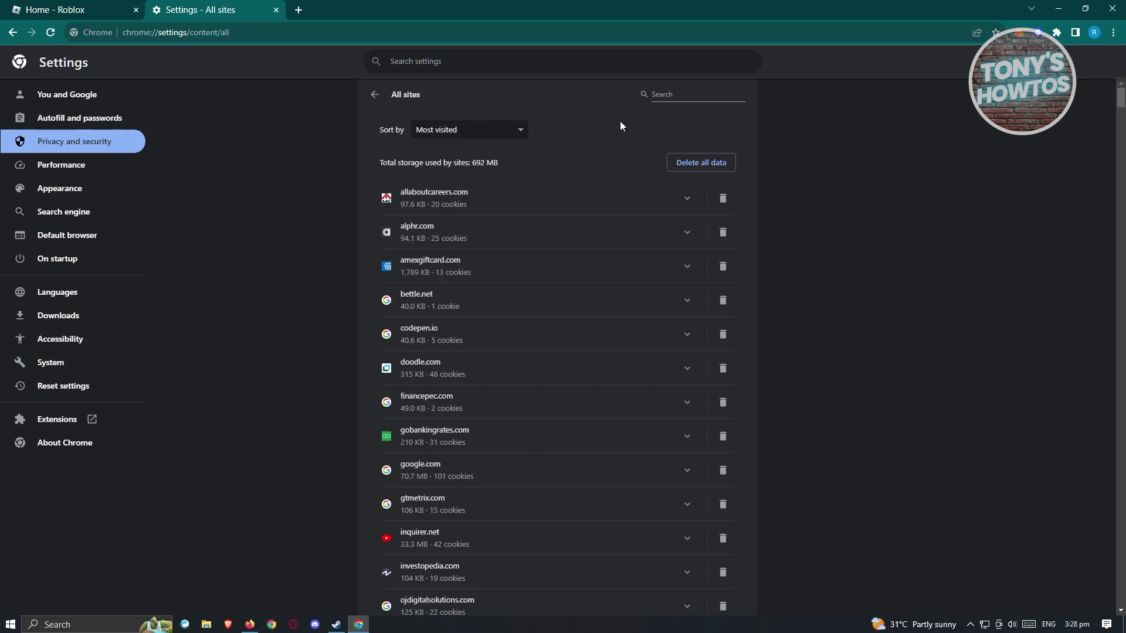
# - Filter All sites for 'roblox' and delete roblox.com's stored data and permissions
pyautogui.click(672, 95)
pyautogui.write('roblox')
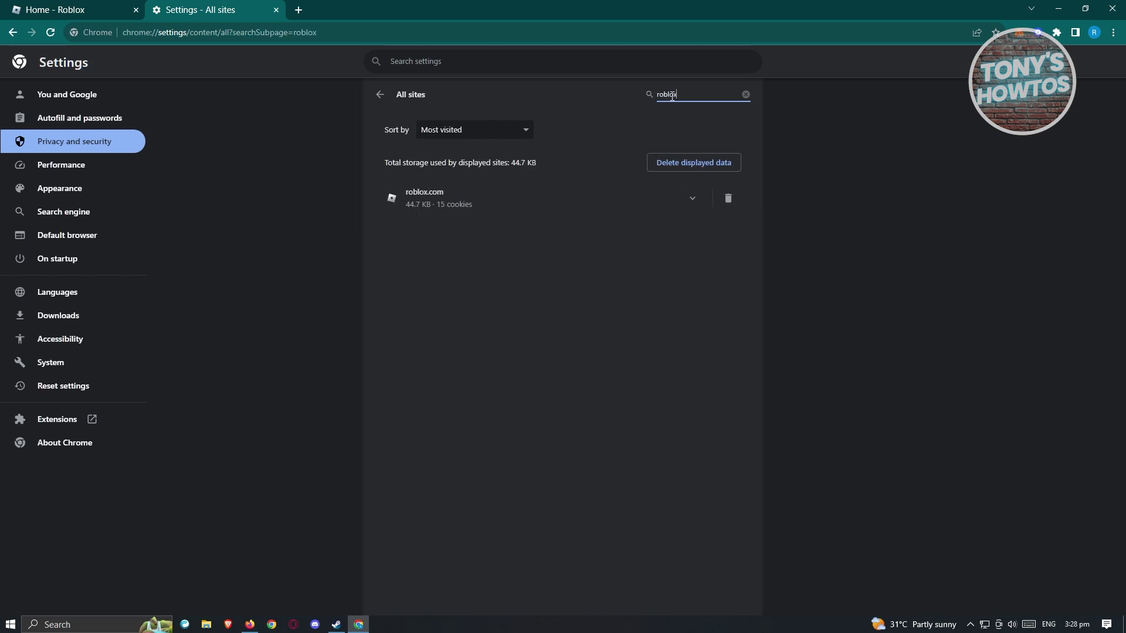
pyautogui.click(729, 200)
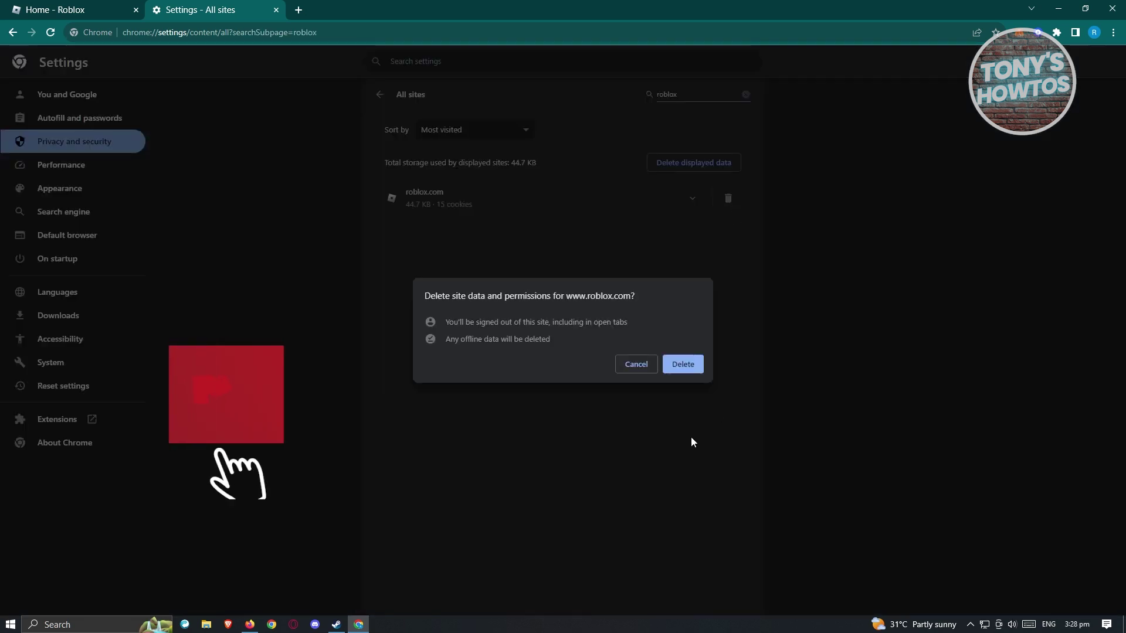
pyautogui.click(684, 366)
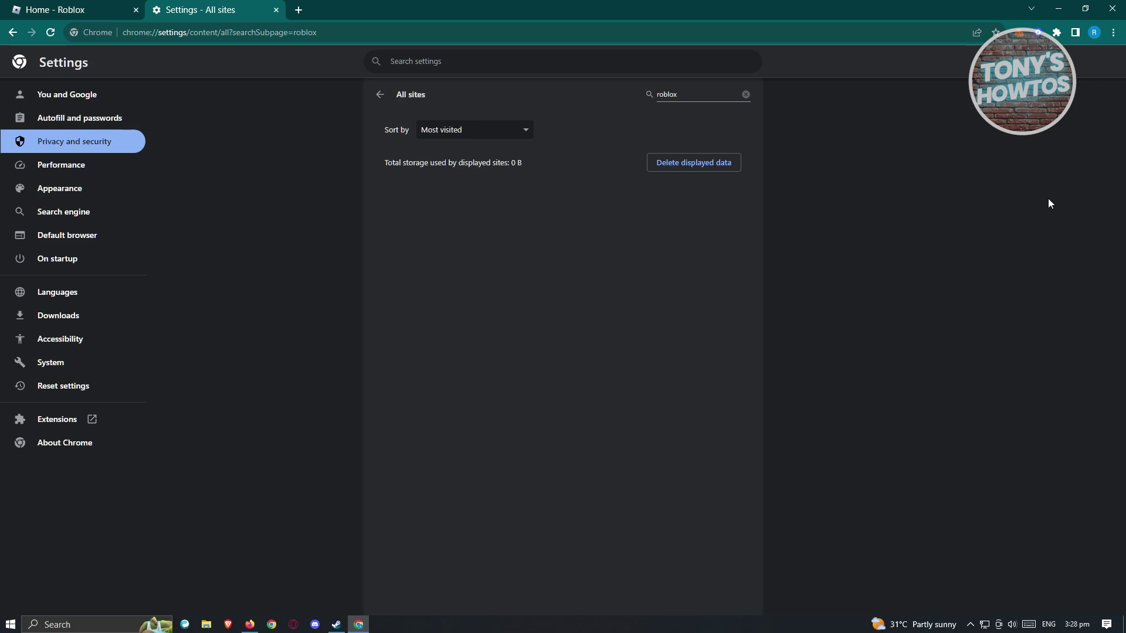
# - Minimise Chrome and run %localappdata% from the Run dialog to open AppData\Local
pyautogui.click(1060, 10)
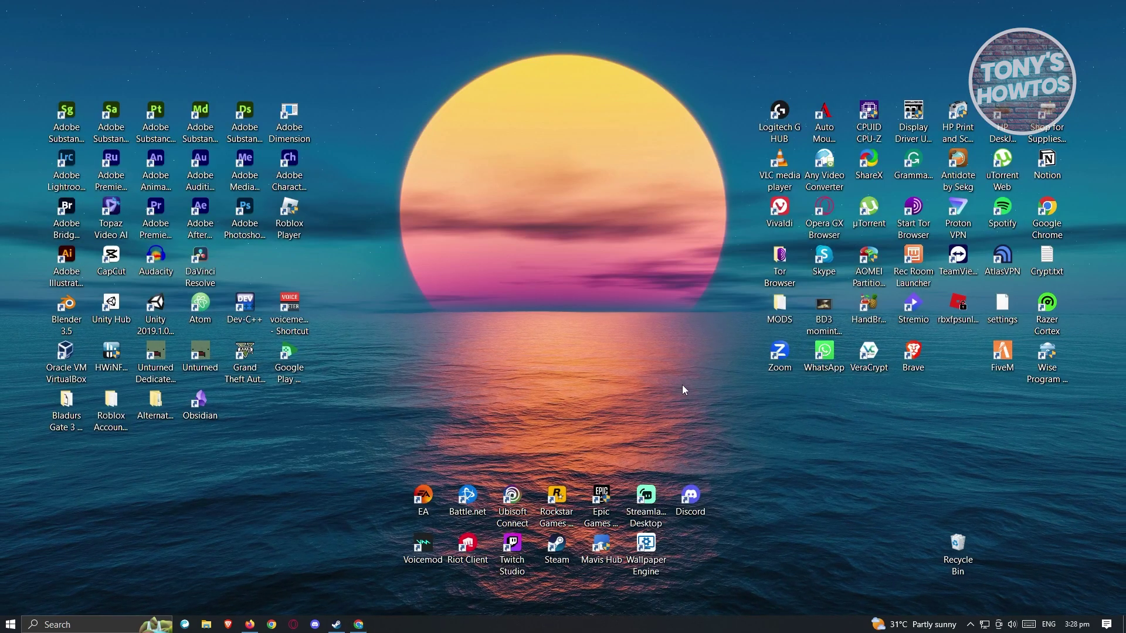
pyautogui.click(65, 625)
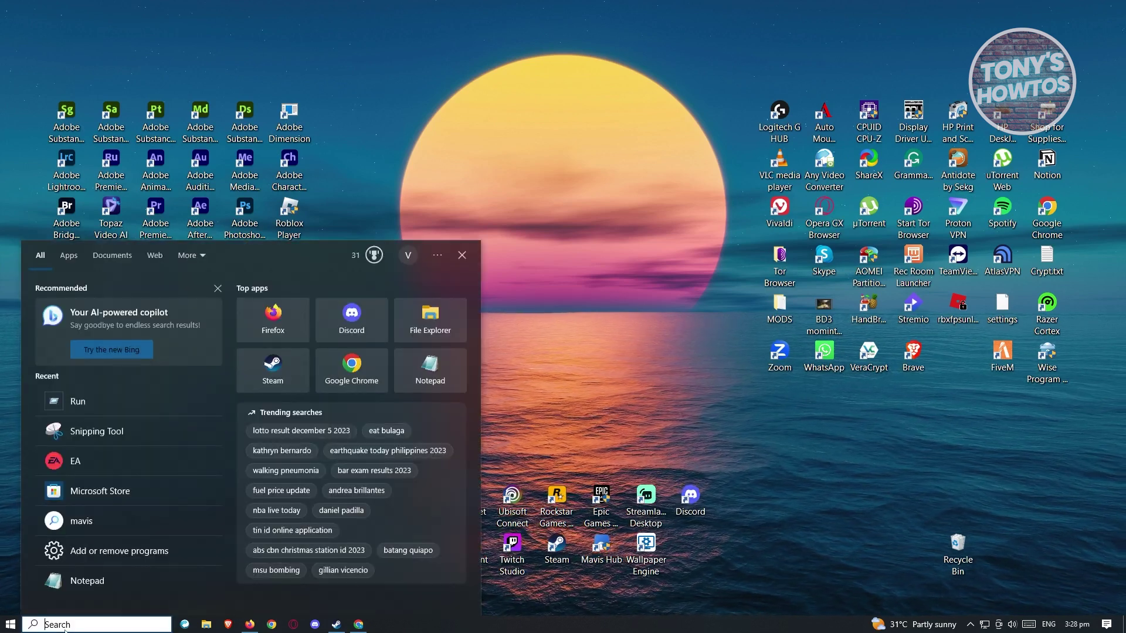
pyautogui.write('run')
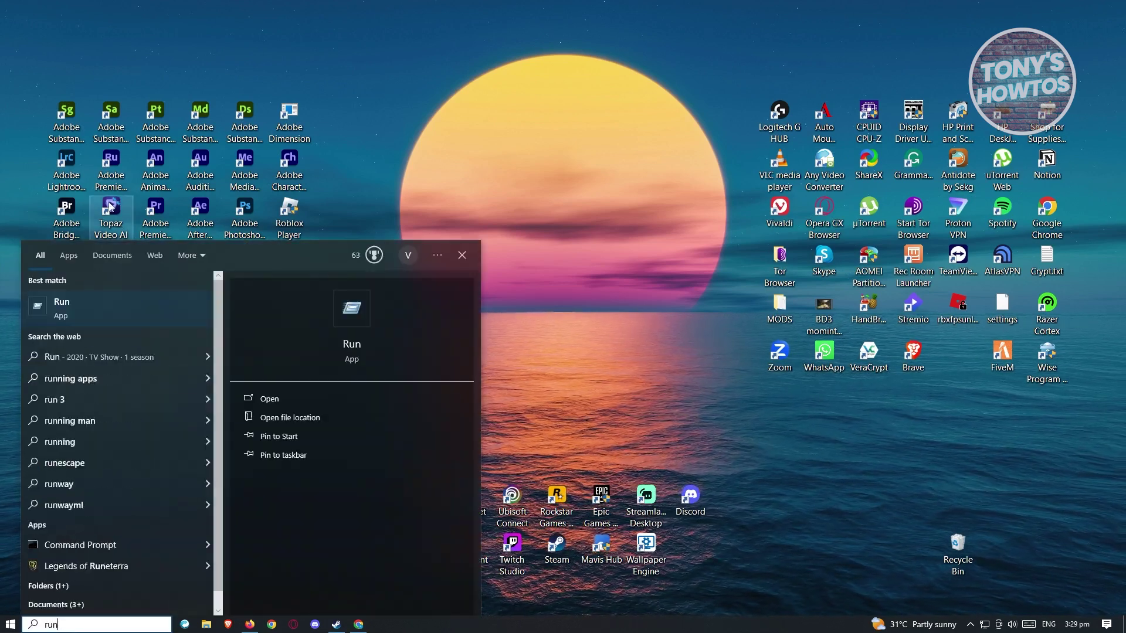
pyautogui.click(107, 329)
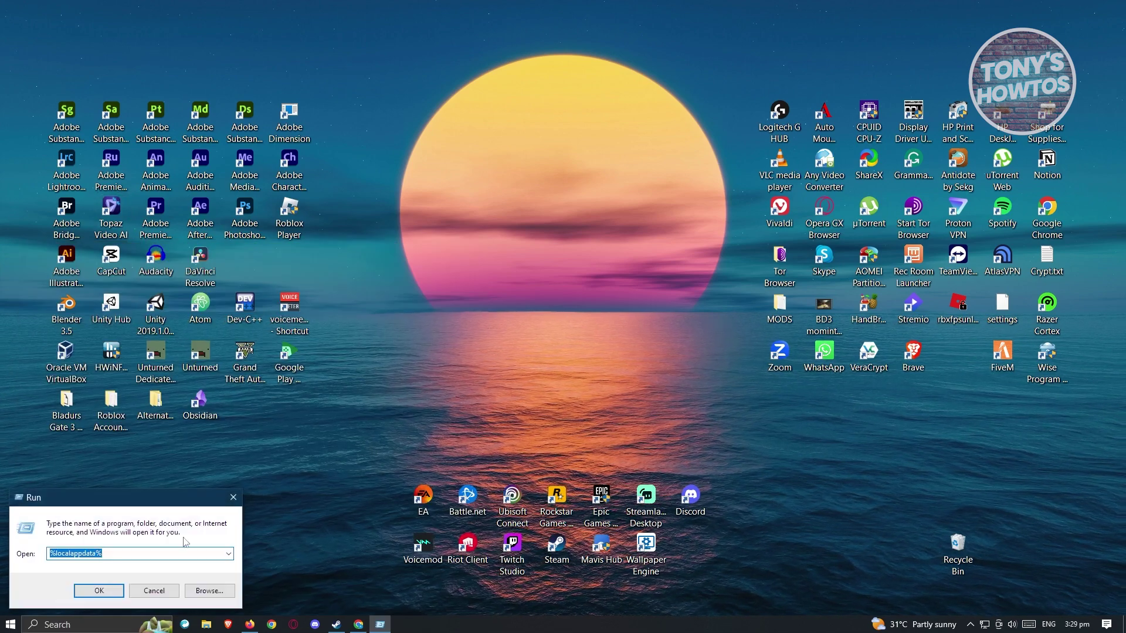
pyautogui.moveTo(122, 500); pyautogui.dragTo(561, 183)
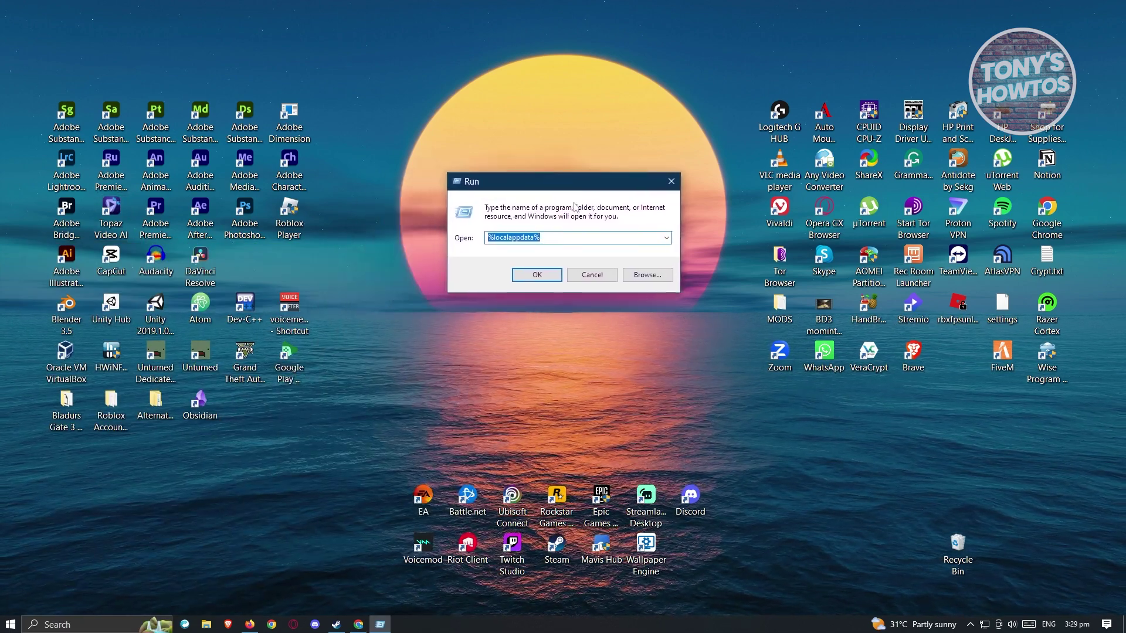
pyautogui.click(566, 239)
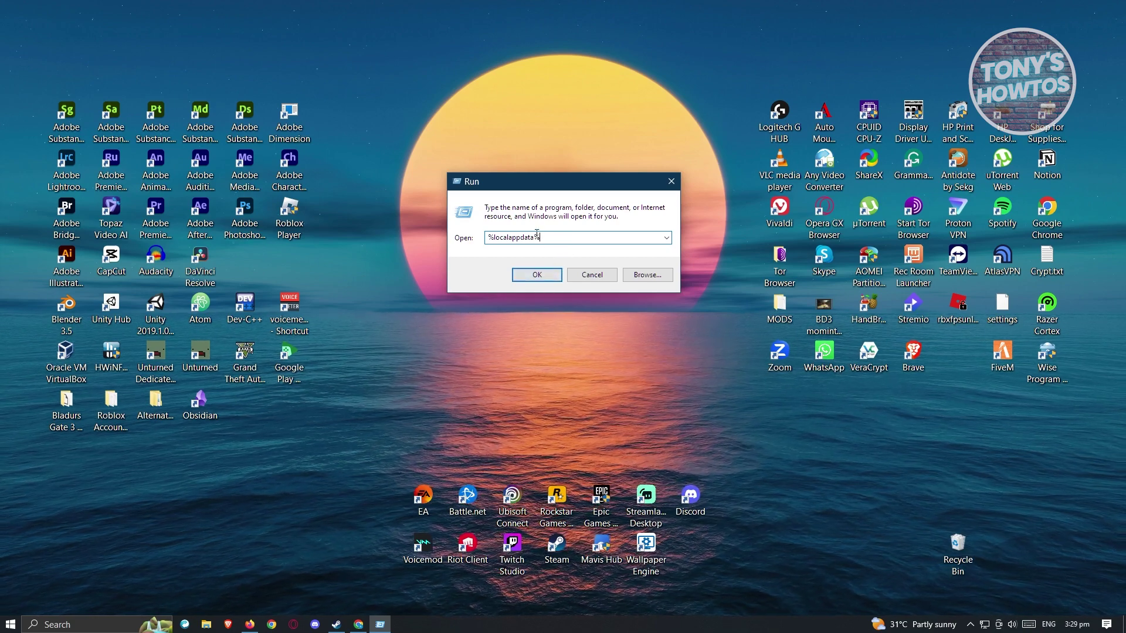
pyautogui.click(543, 274)
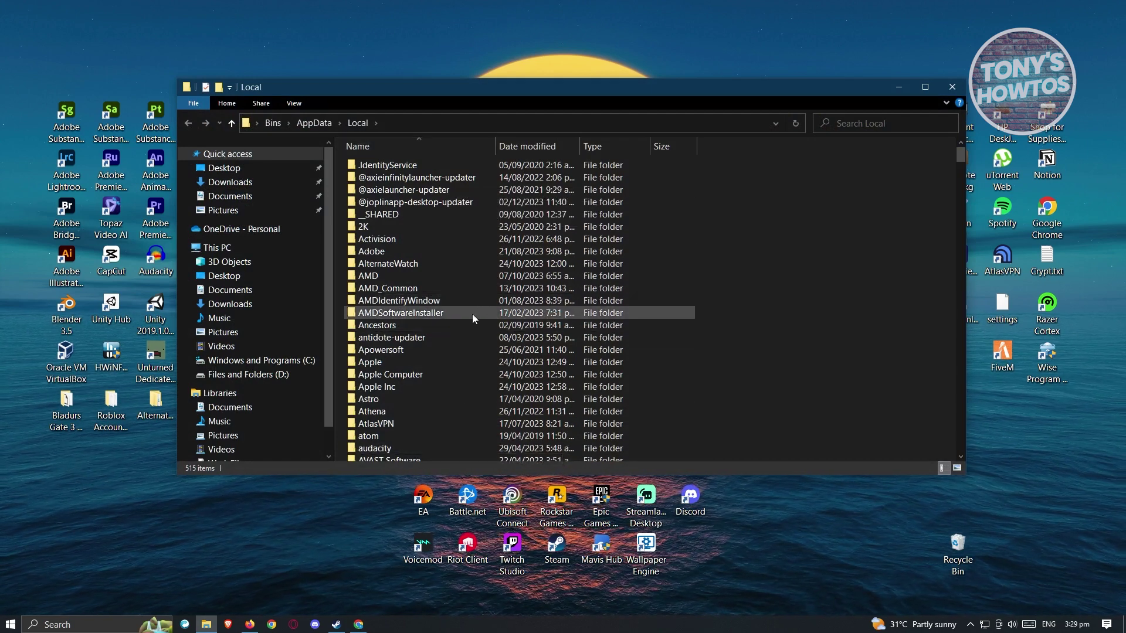
# - Open the Temp folder in AppData\Local and delete the Roblox folder inside it
pyautogui.click(386, 167)
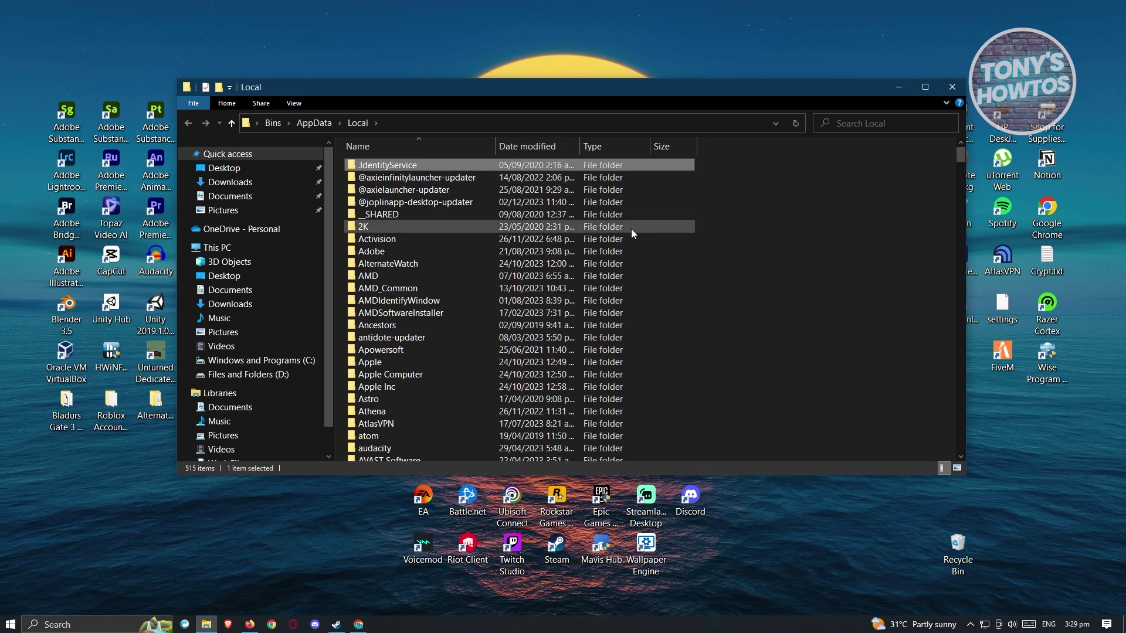
pyautogui.press('t')
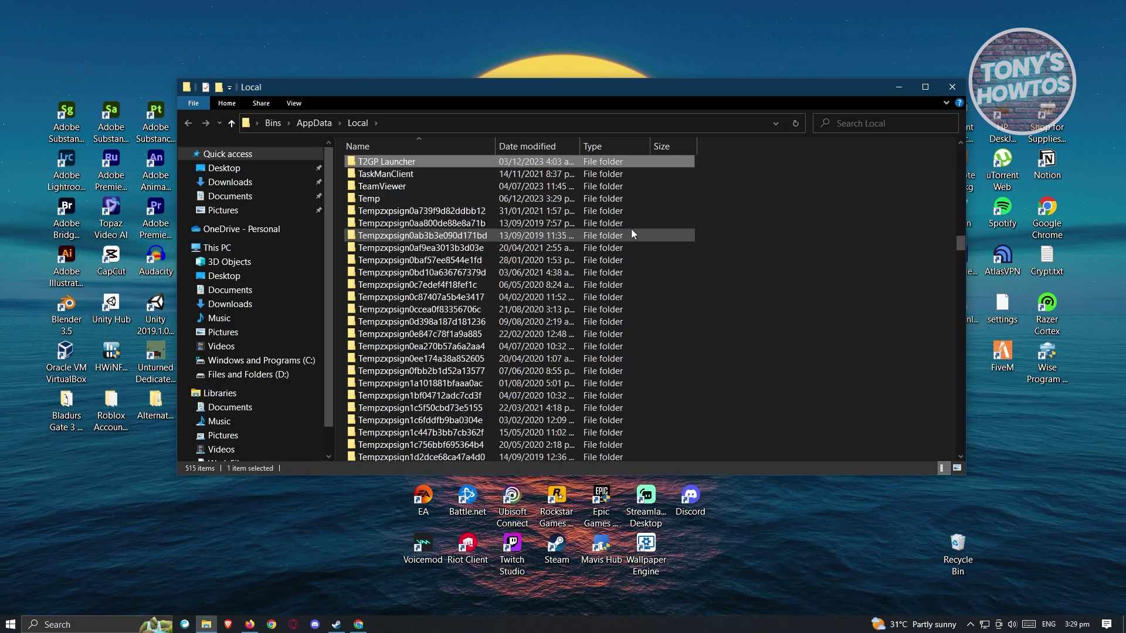
pyautogui.doubleClick(363, 199)
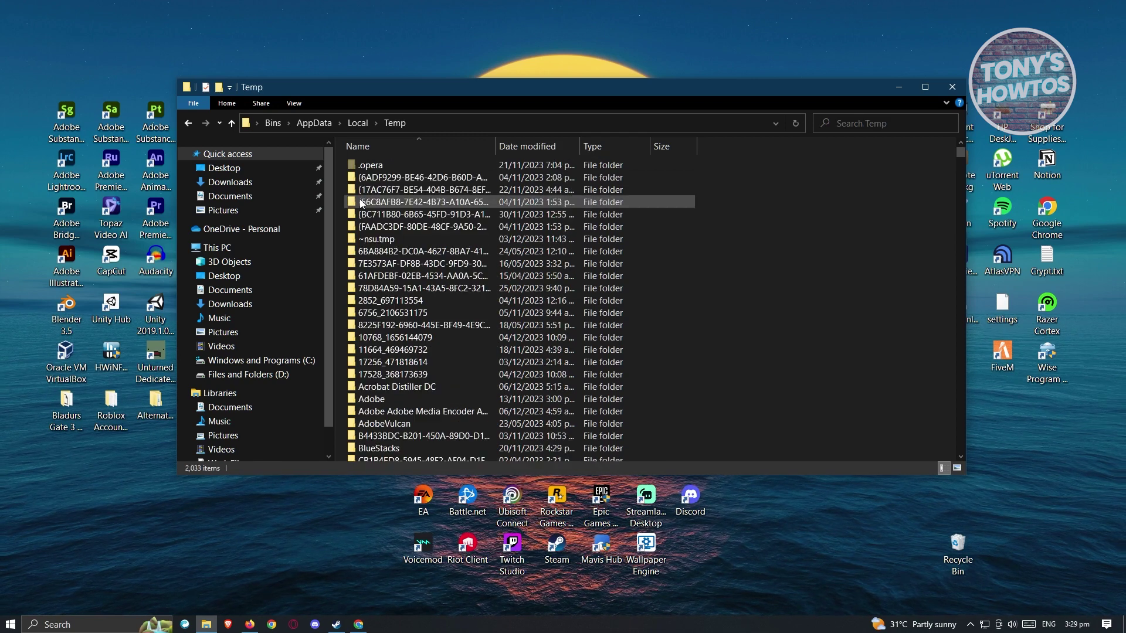
pyautogui.click(387, 178)
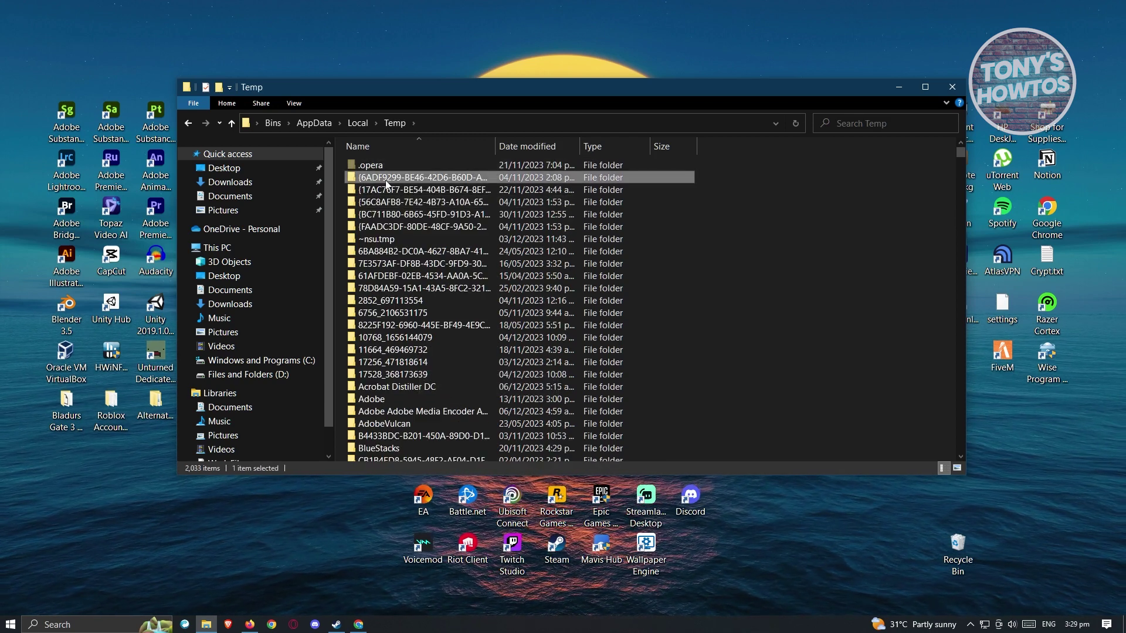
pyautogui.write('roblox')
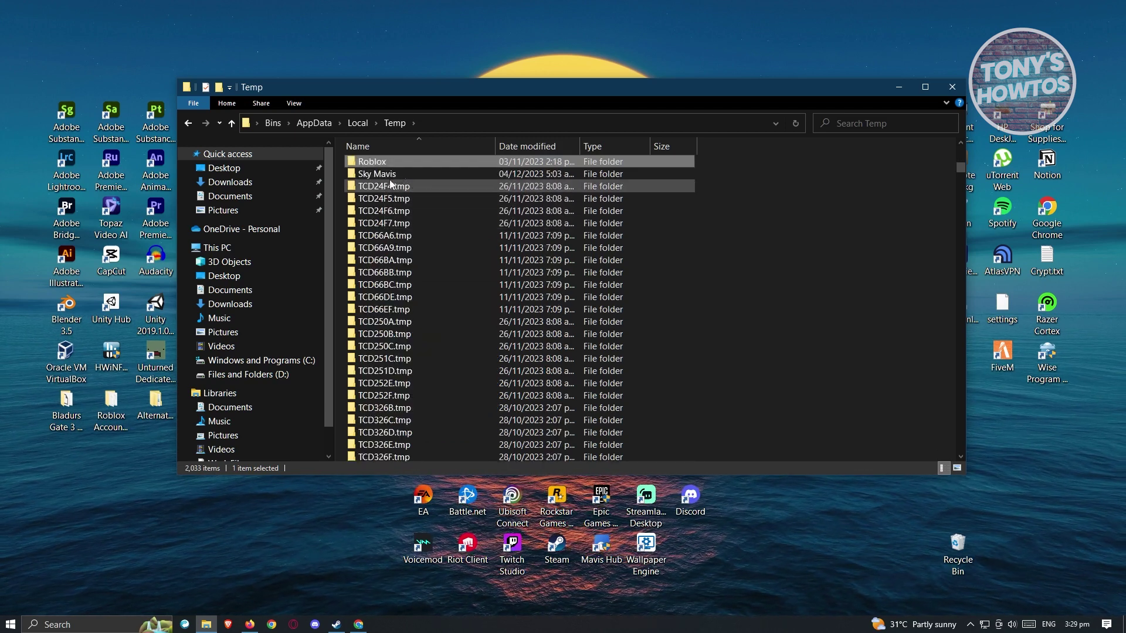
pyautogui.moveTo(389, 161)
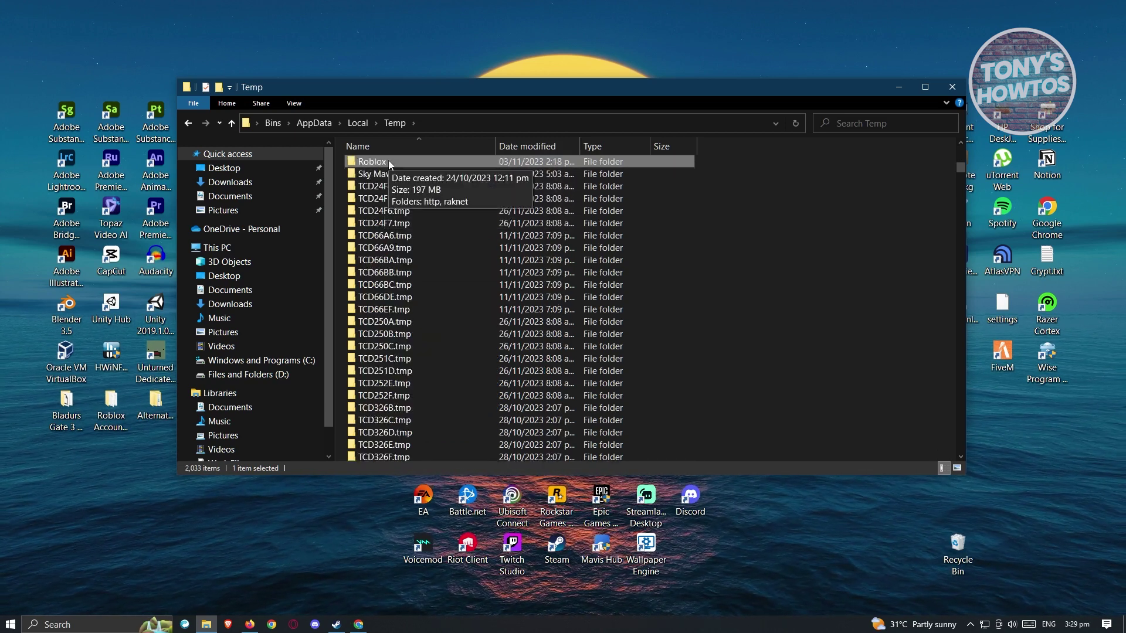
pyautogui.rightClick(388, 160)
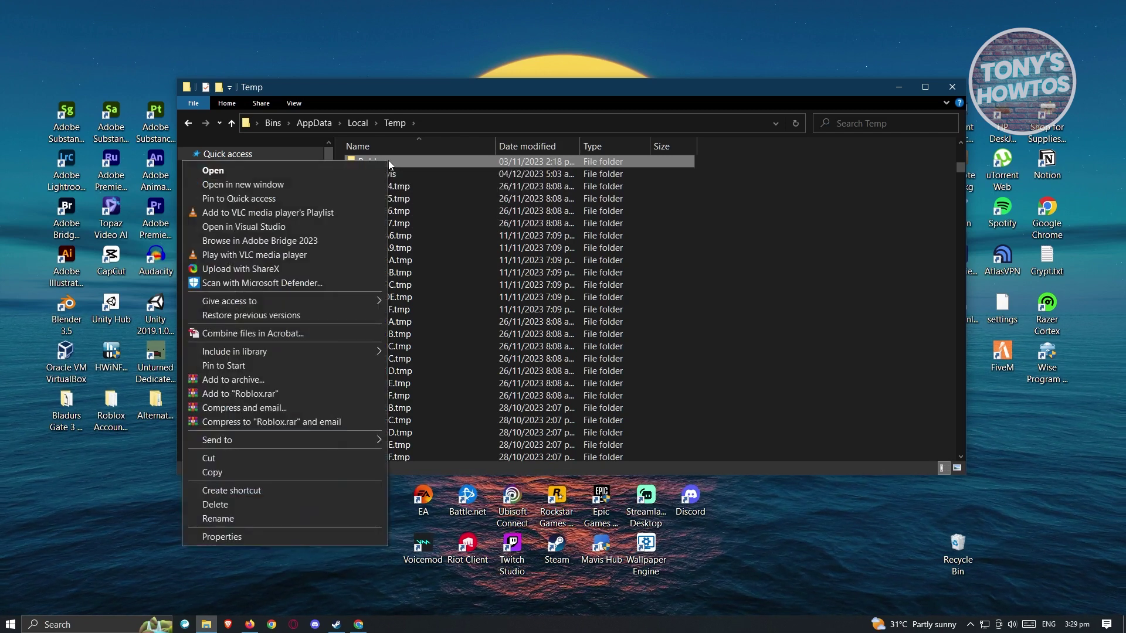
pyautogui.click(217, 504)
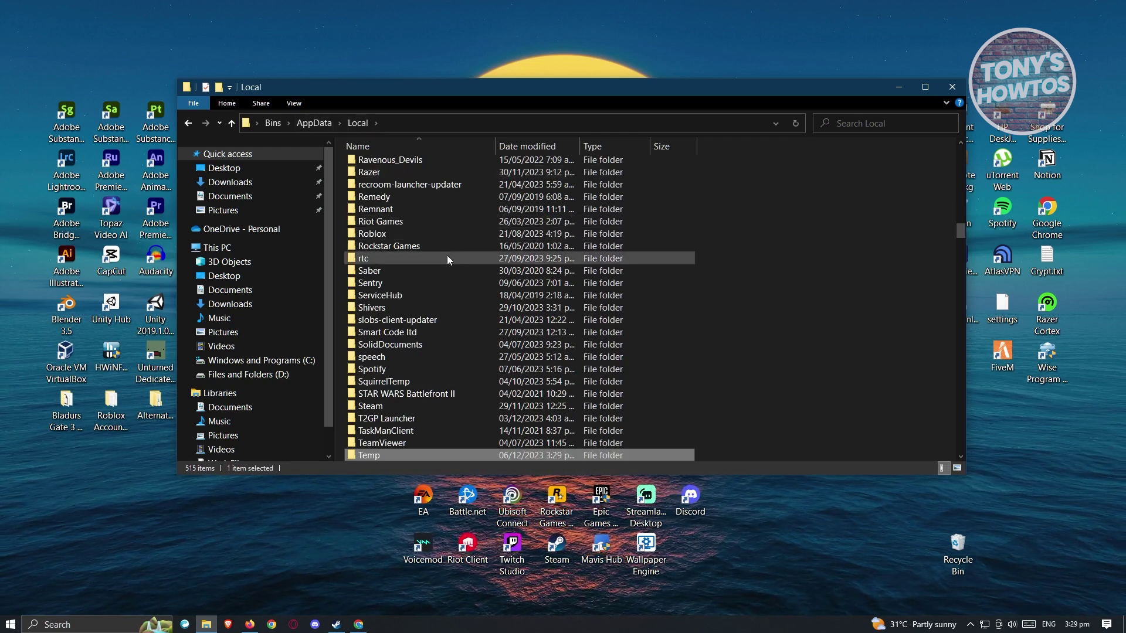
# - Find the Roblox folder in AppData\Local and delete it via its context menu
pyautogui.press('End')
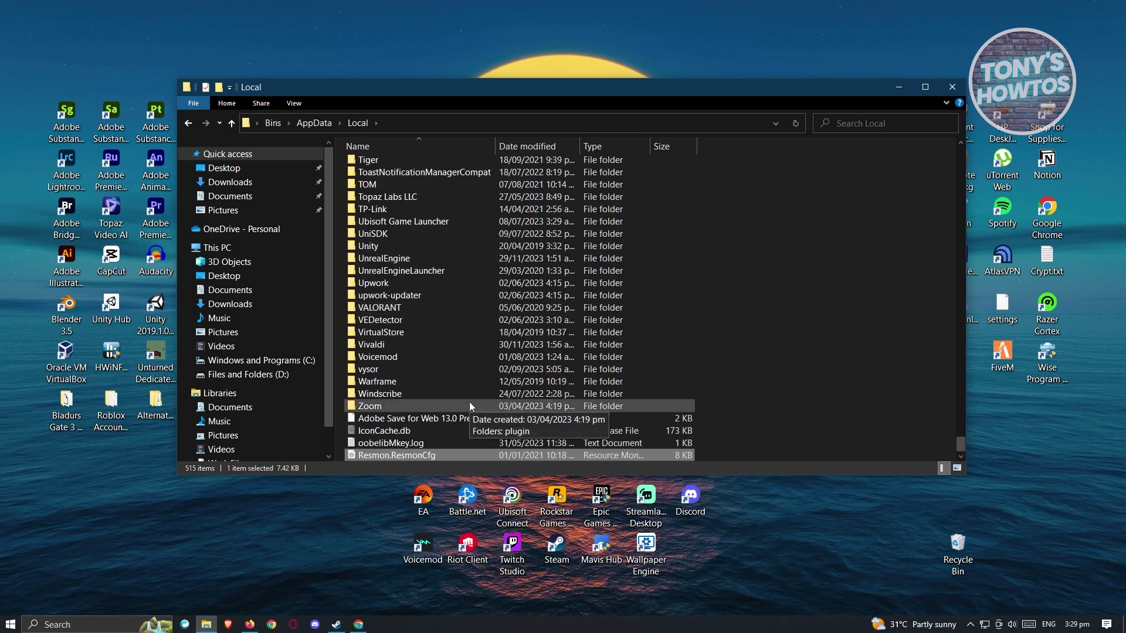
pyautogui.scroll(1, 470, 404)
pyautogui.scroll(-1, 469, 403)
pyautogui.scroll(20, 470, 402)
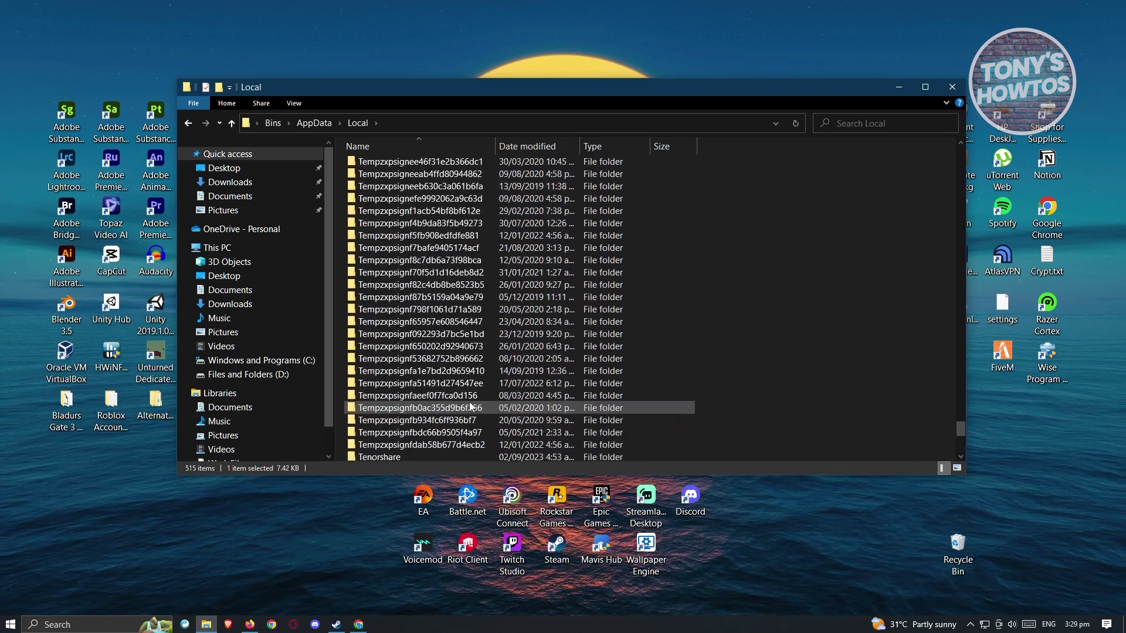
pyautogui.scroll(5, 475, 402)
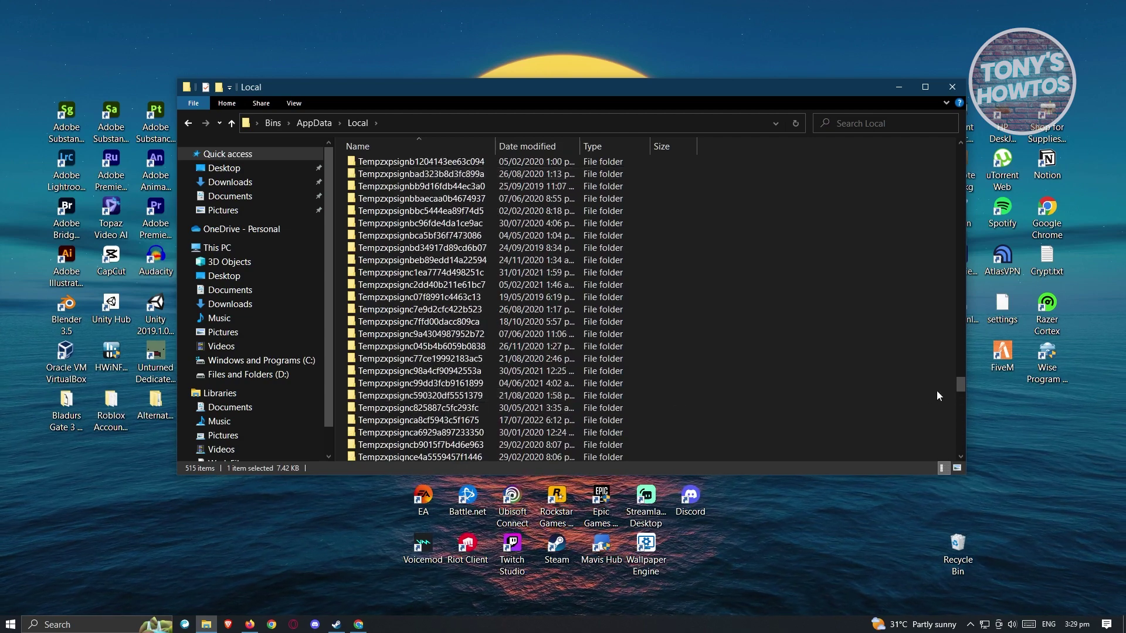
pyautogui.moveTo(960, 384); pyautogui.dragTo(960, 230)
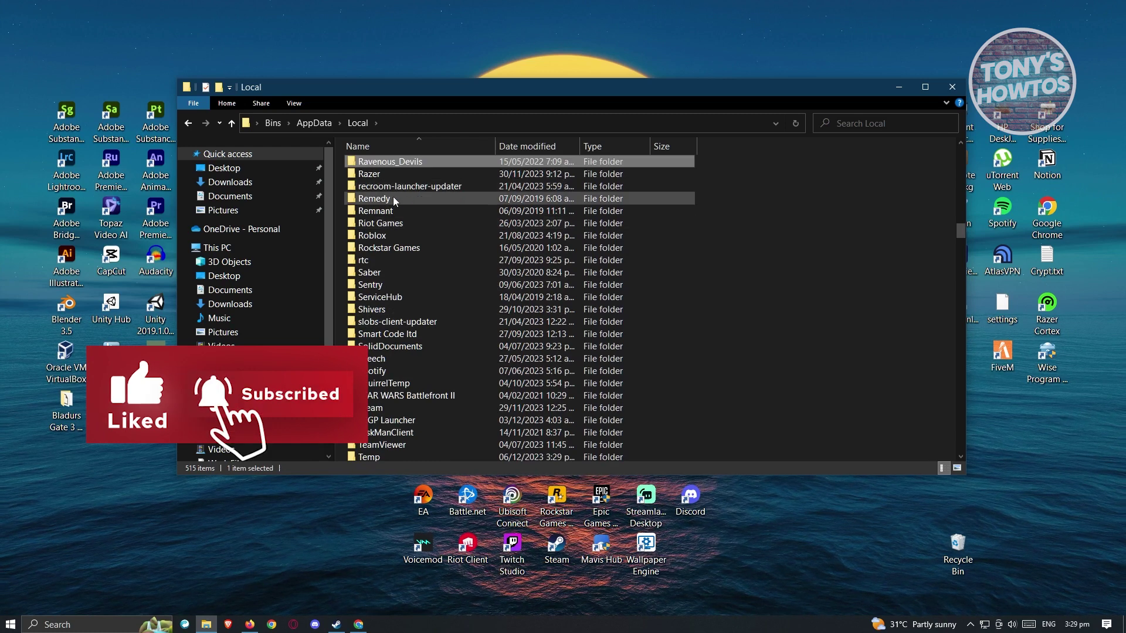
pyautogui.click(378, 237)
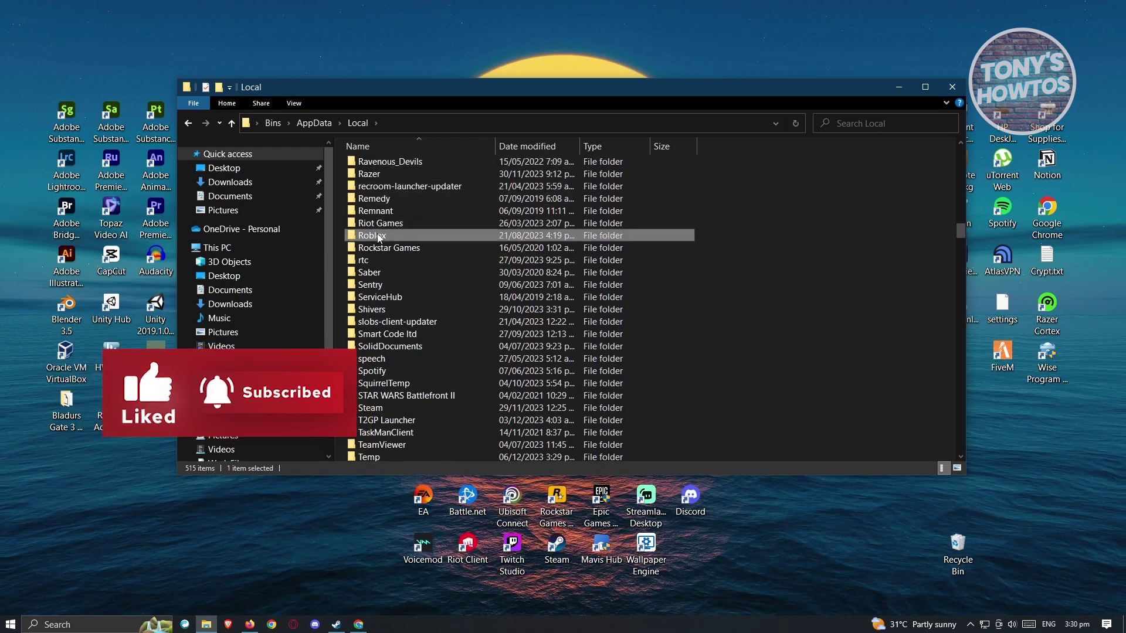
pyautogui.rightClick(379, 236)
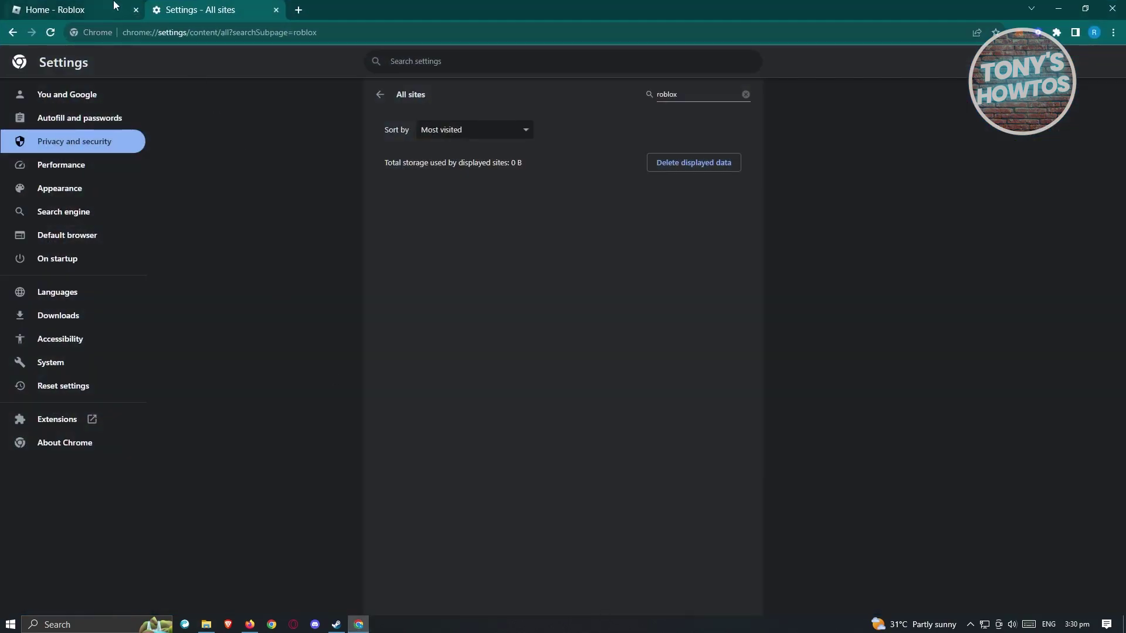
# - Reload the Roblox home tab, open the PLS DONATE game page and click Play
pyautogui.click(93, 12)
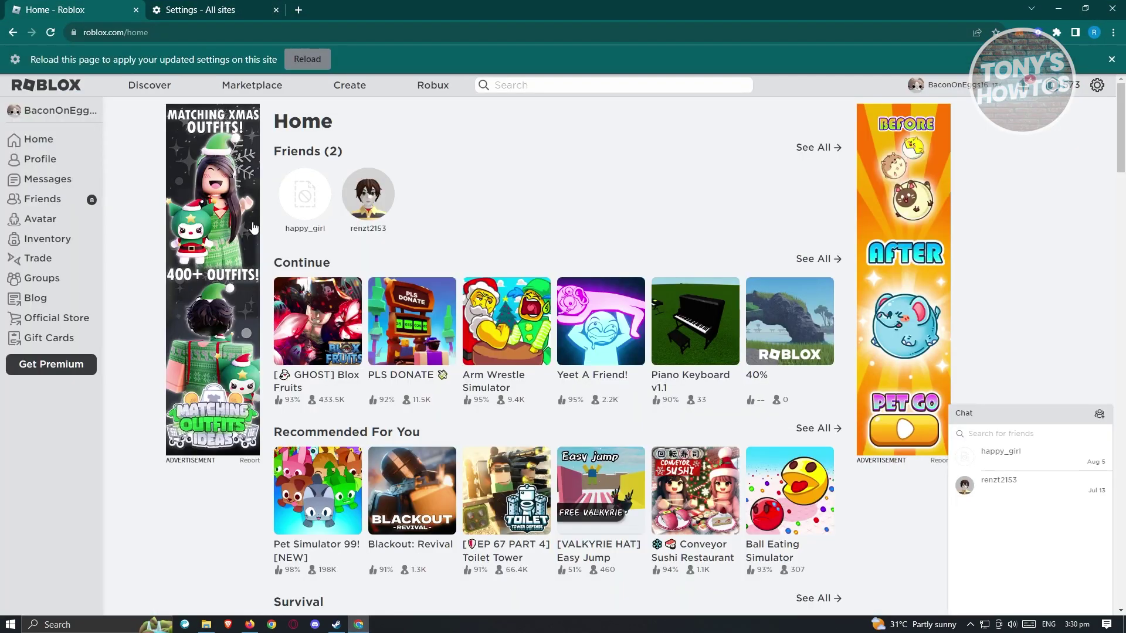
pyautogui.click(307, 59)
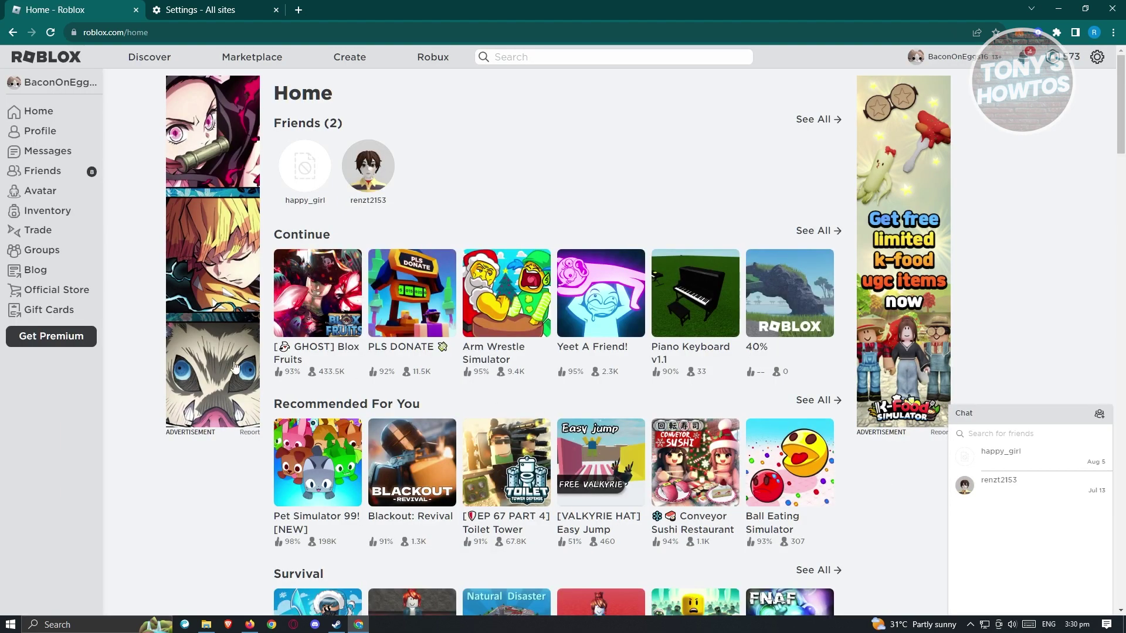
pyautogui.click(412, 298)
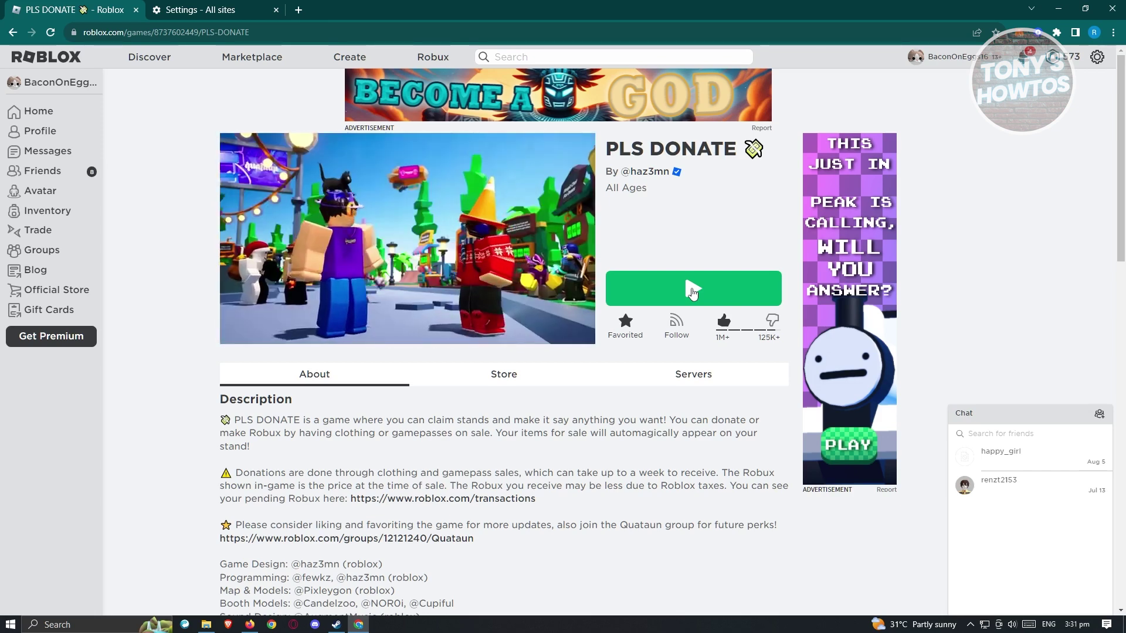
pyautogui.click(692, 291)
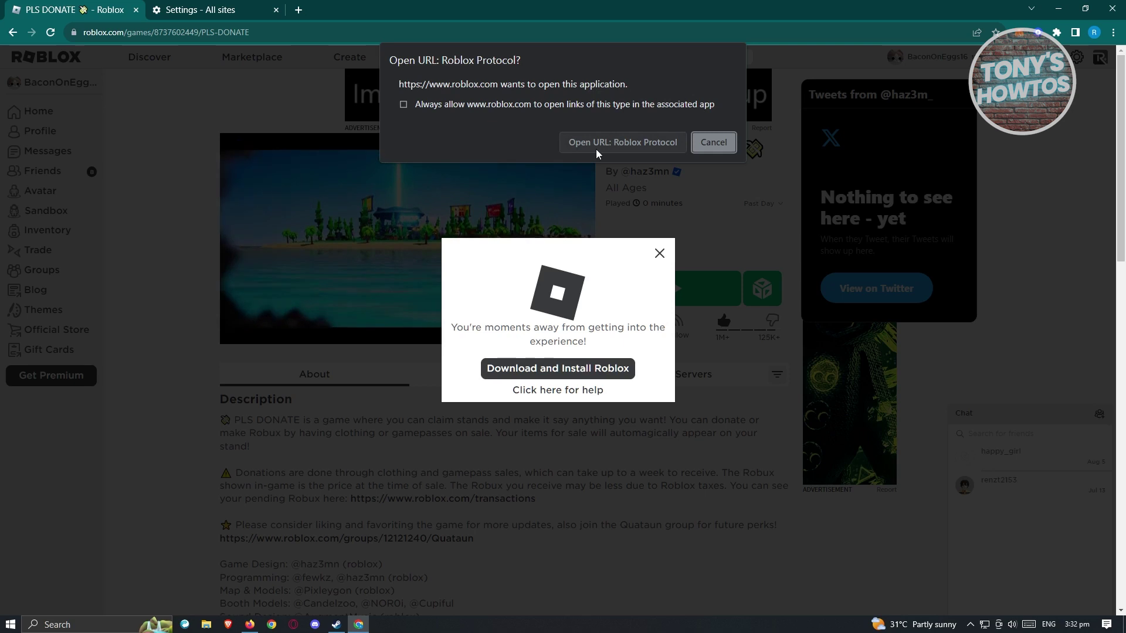
# - Cancel the app prompt, download the Roblox Player installer, check downloads, and minimise Chrome
pyautogui.click(714, 147)
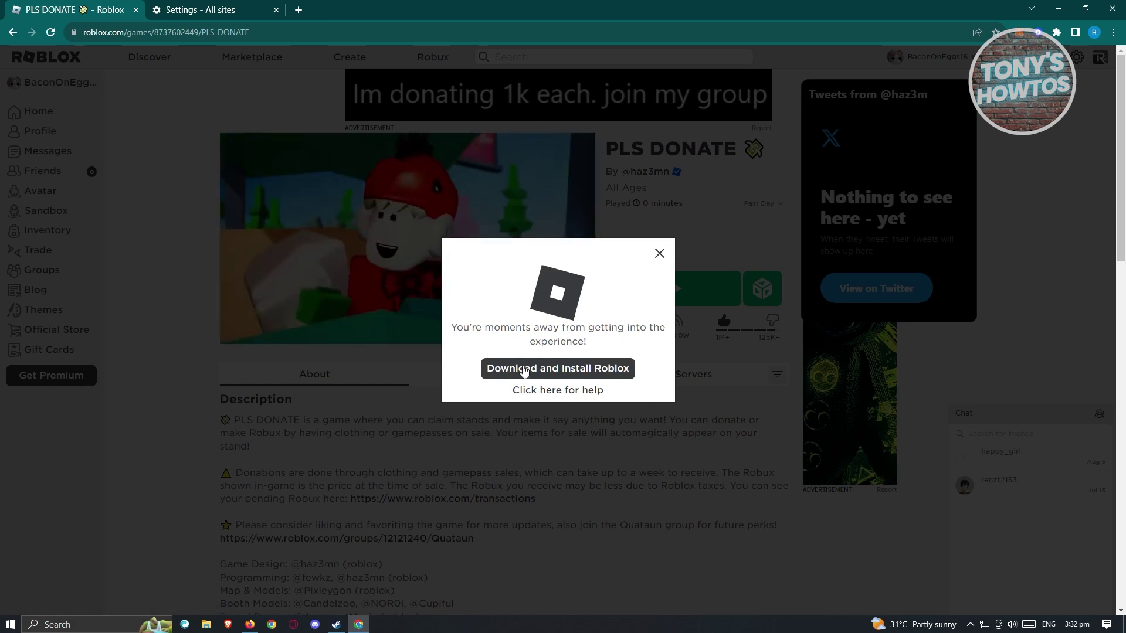
pyautogui.click(558, 369)
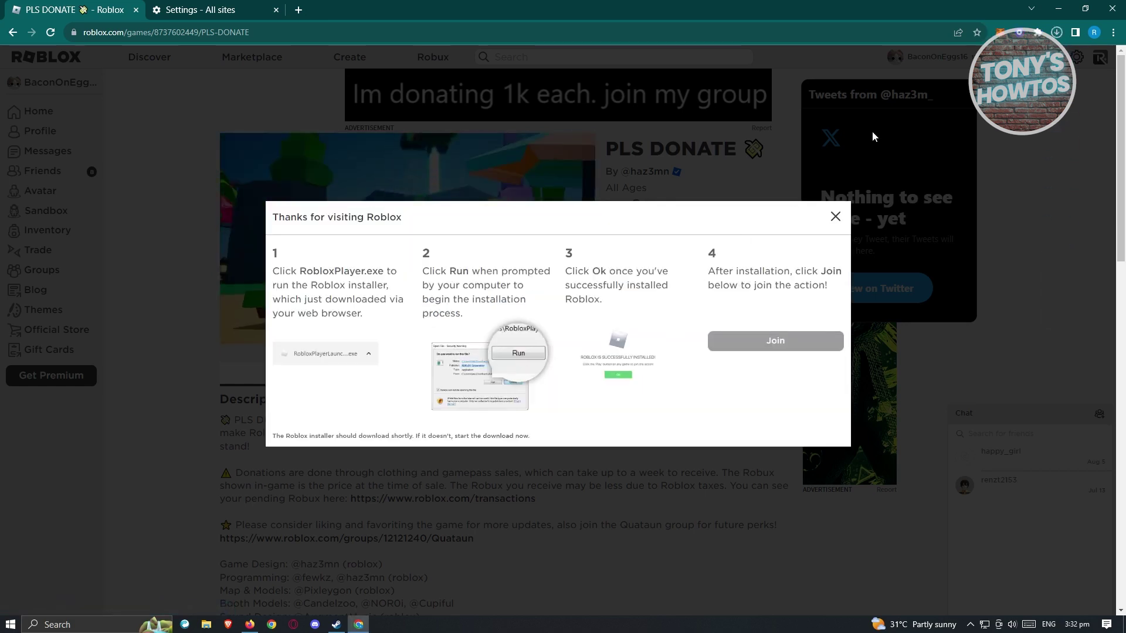
pyautogui.click(1056, 32)
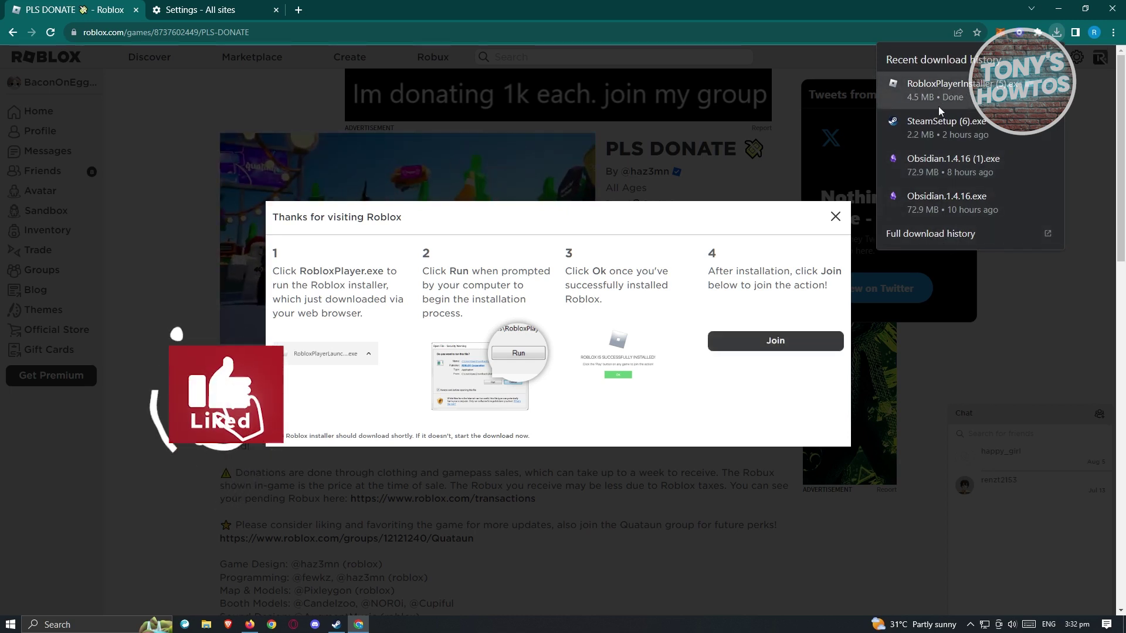
pyautogui.click(1059, 10)
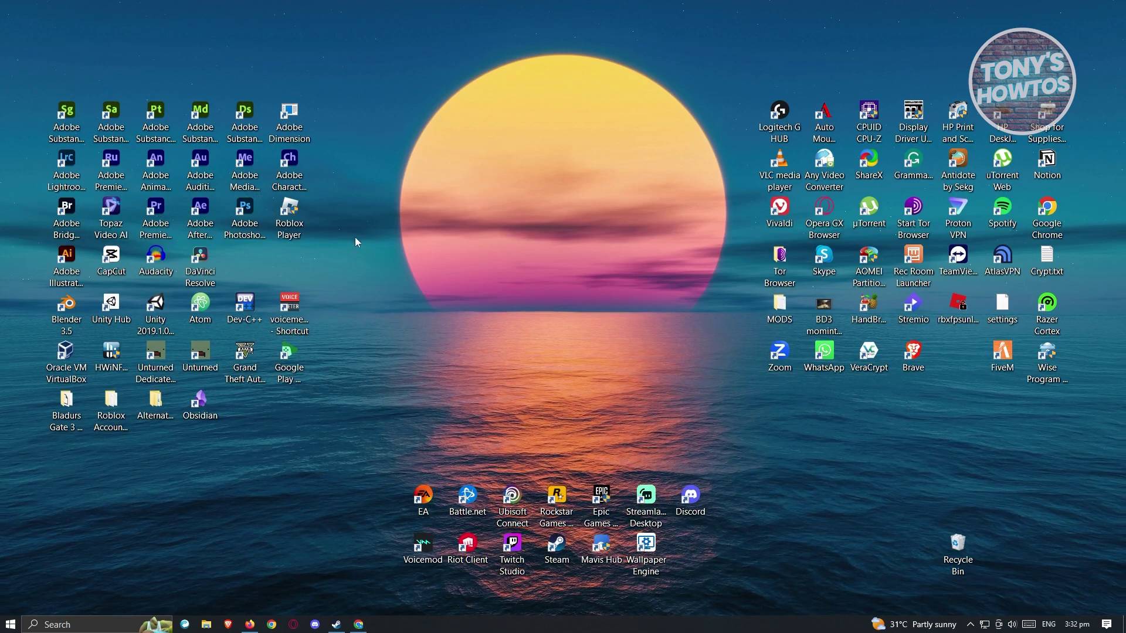
pyautogui.moveTo(290, 209); pyautogui.dragTo(480, 210)
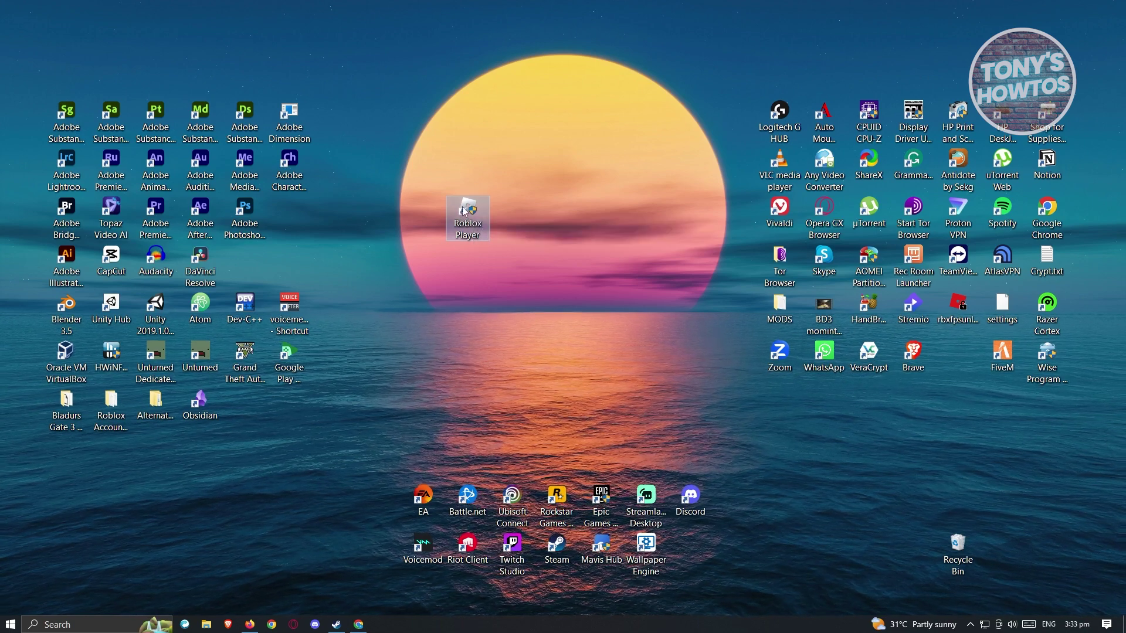
pyautogui.rightClick(464, 211)
pyautogui.click(255, 544)
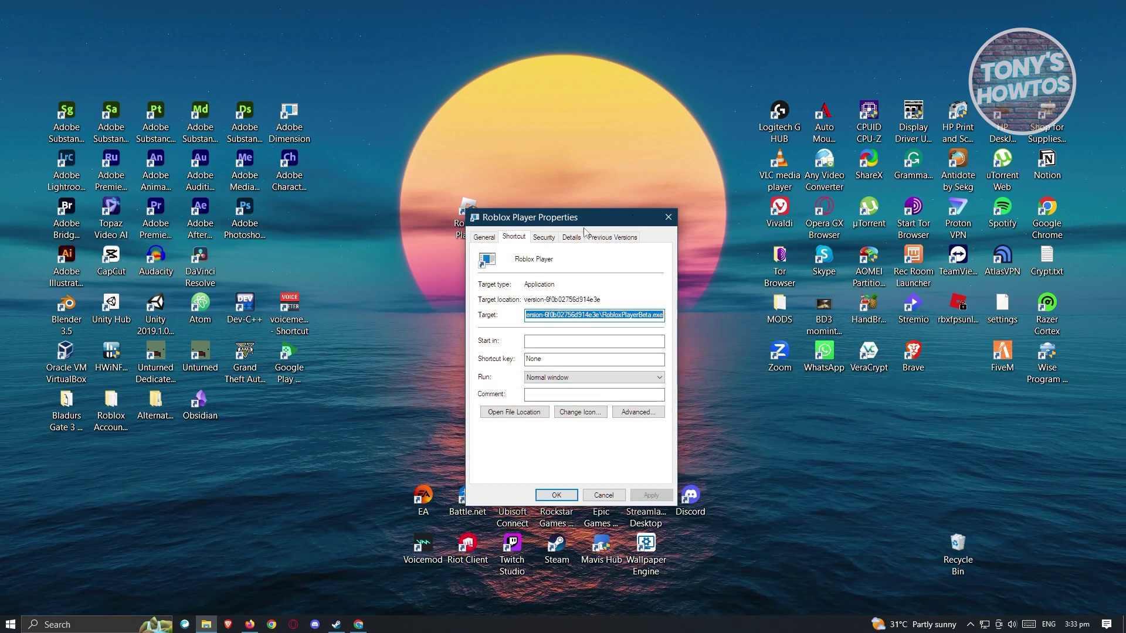
pyautogui.press('Escape')
pyautogui.press('Delete')
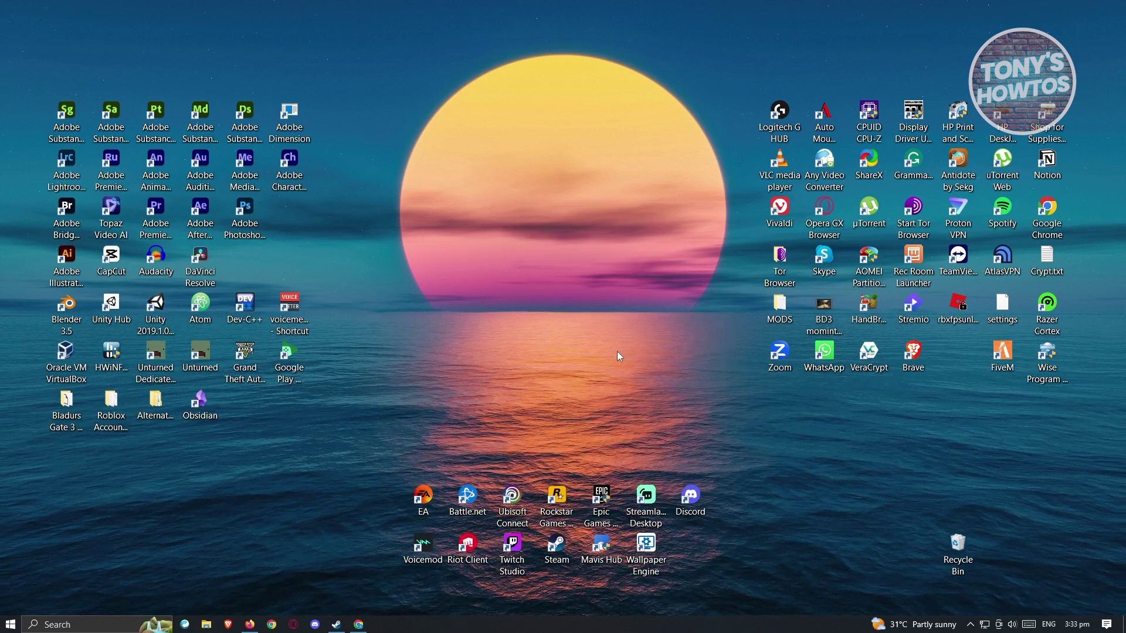
# - Search Windows for 'roblox' and open Roblox Player's shortcut location in the Start Menu Roblox folder
pyautogui.click(85, 626)
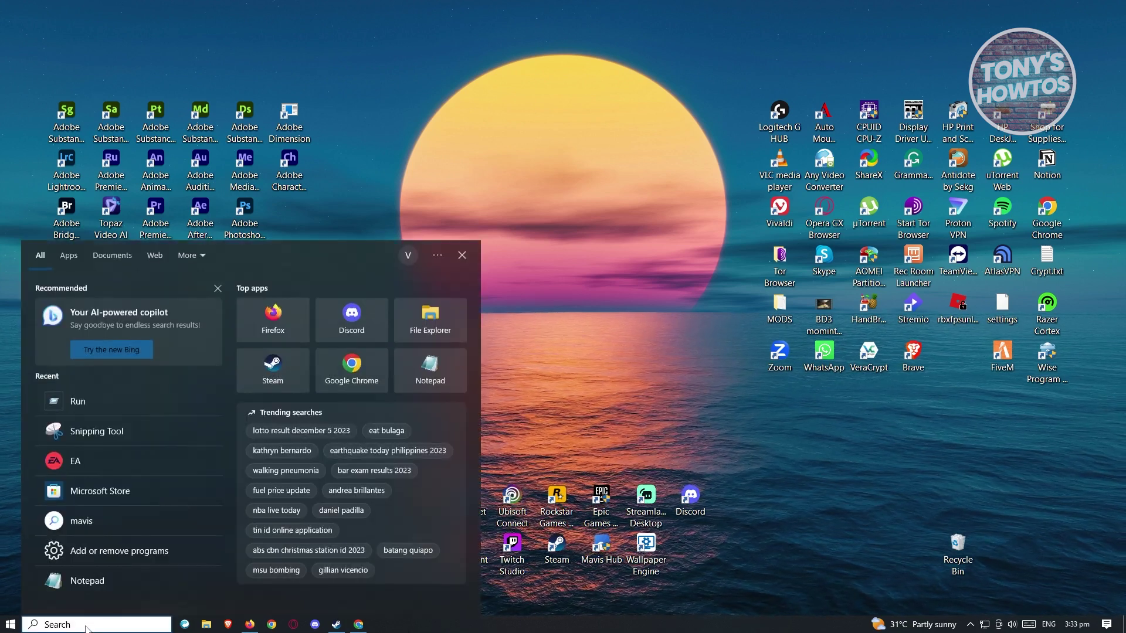
pyautogui.write('ro')
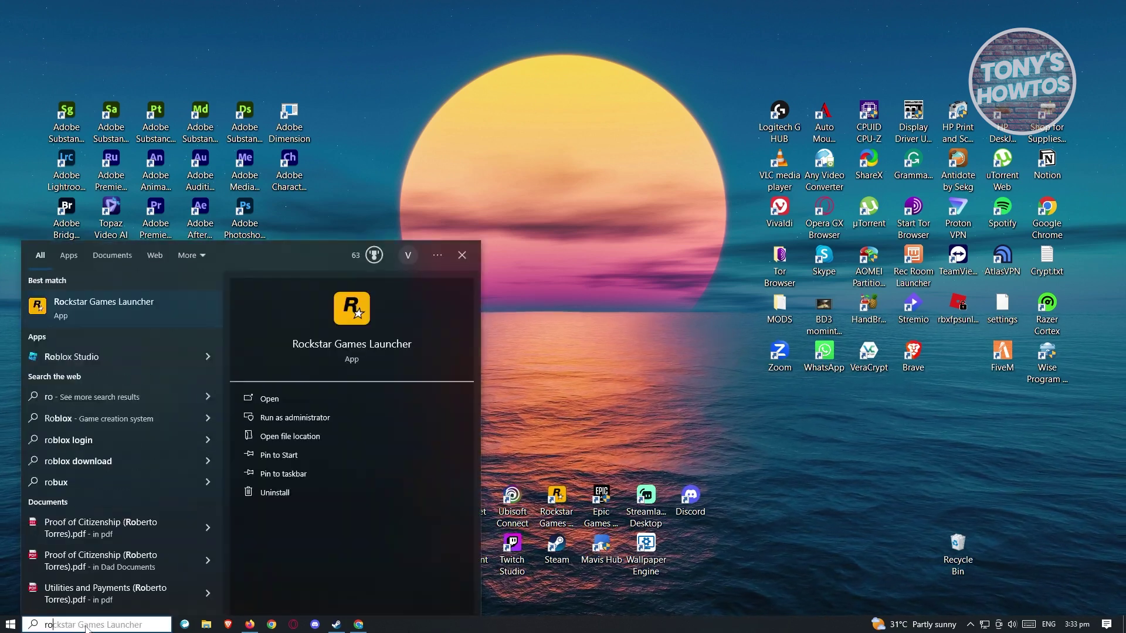
pyautogui.write('blox')
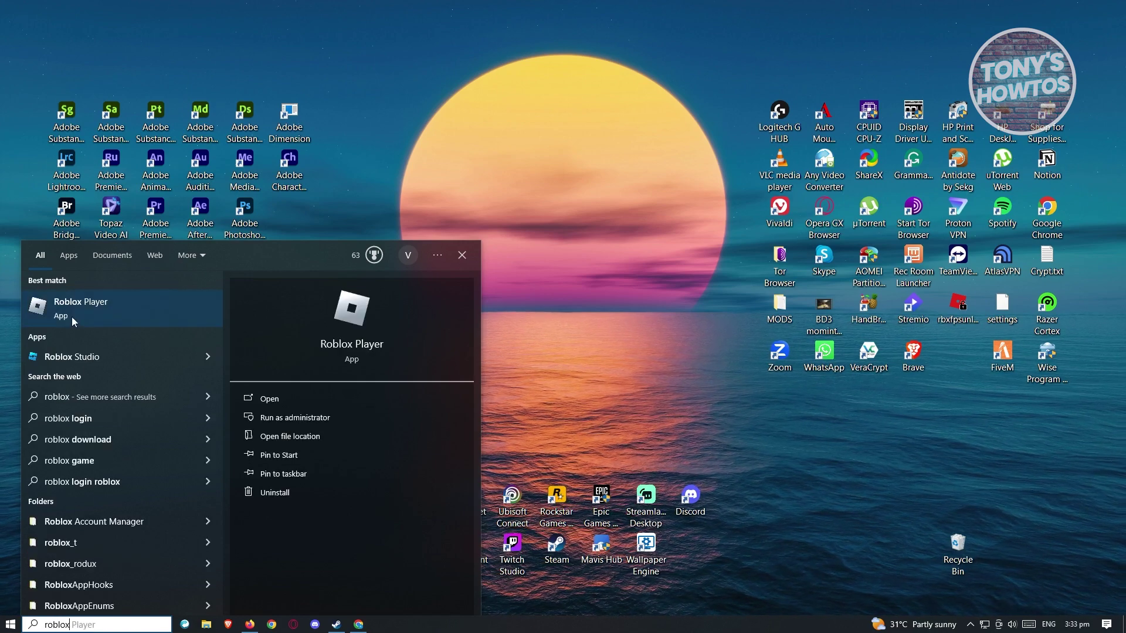
pyautogui.rightClick(156, 308)
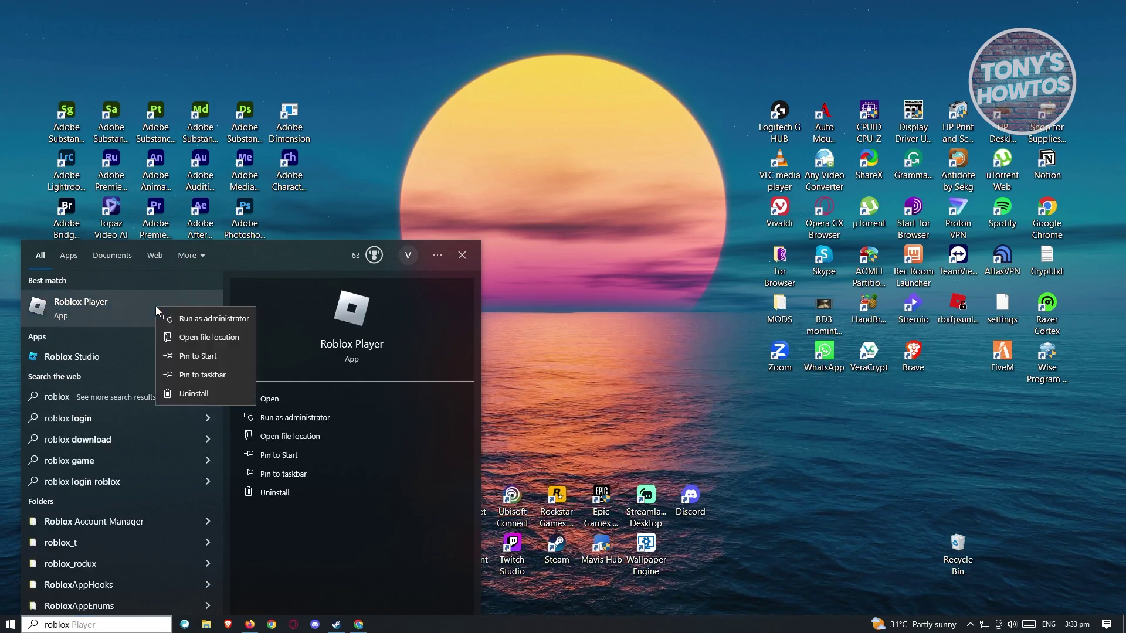
pyautogui.click(214, 338)
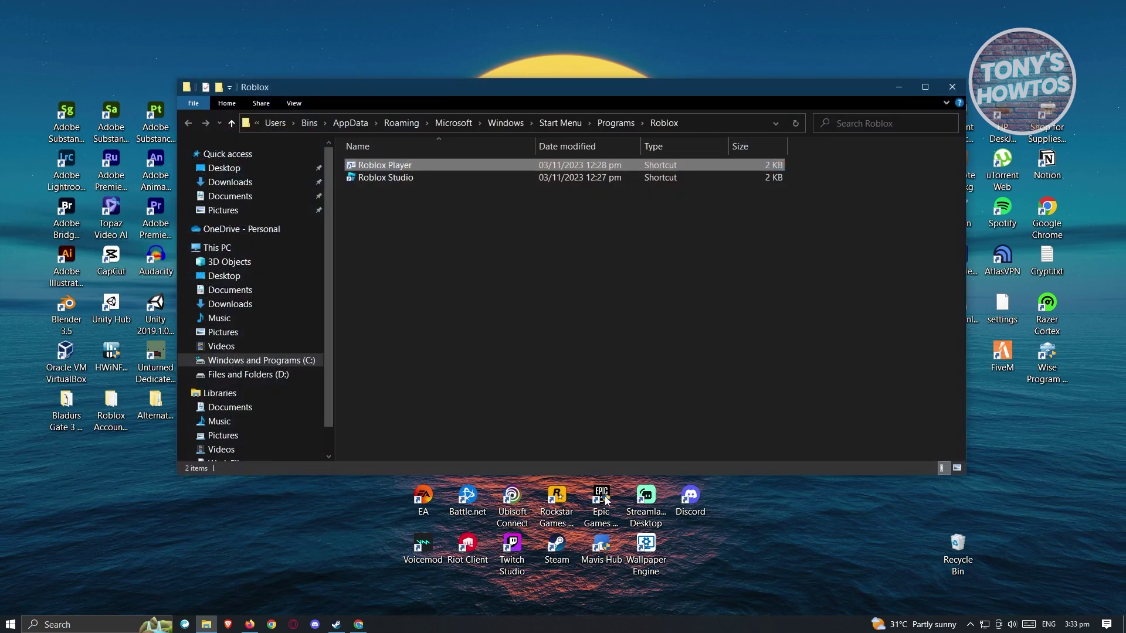
pyautogui.rightClick(409, 165)
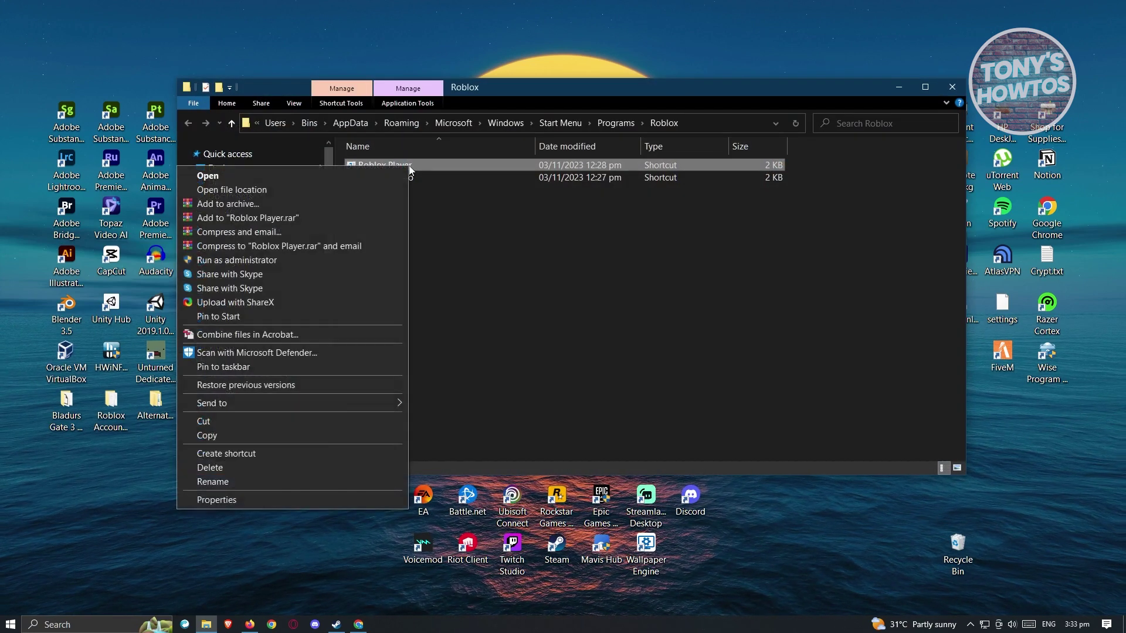
# - In Roblox Player's Compatibility properties, disable fullscreen optimizations, enable Run as administrator, and apply
pyautogui.click(227, 499)
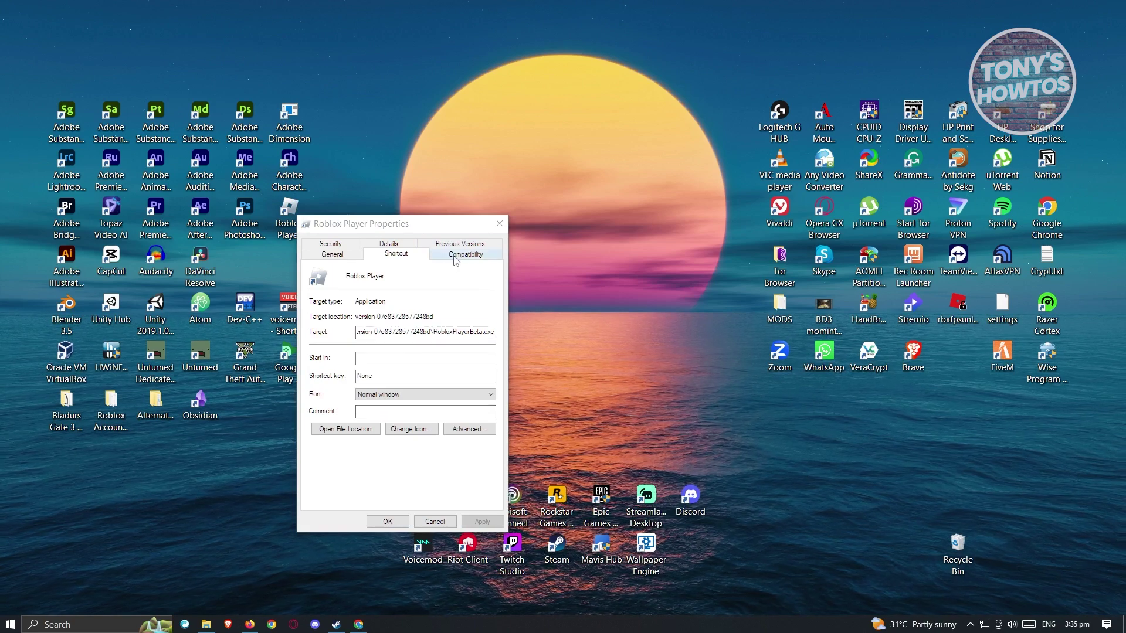
pyautogui.click(460, 254)
pyautogui.moveTo(456, 224); pyautogui.dragTo(592, 73)
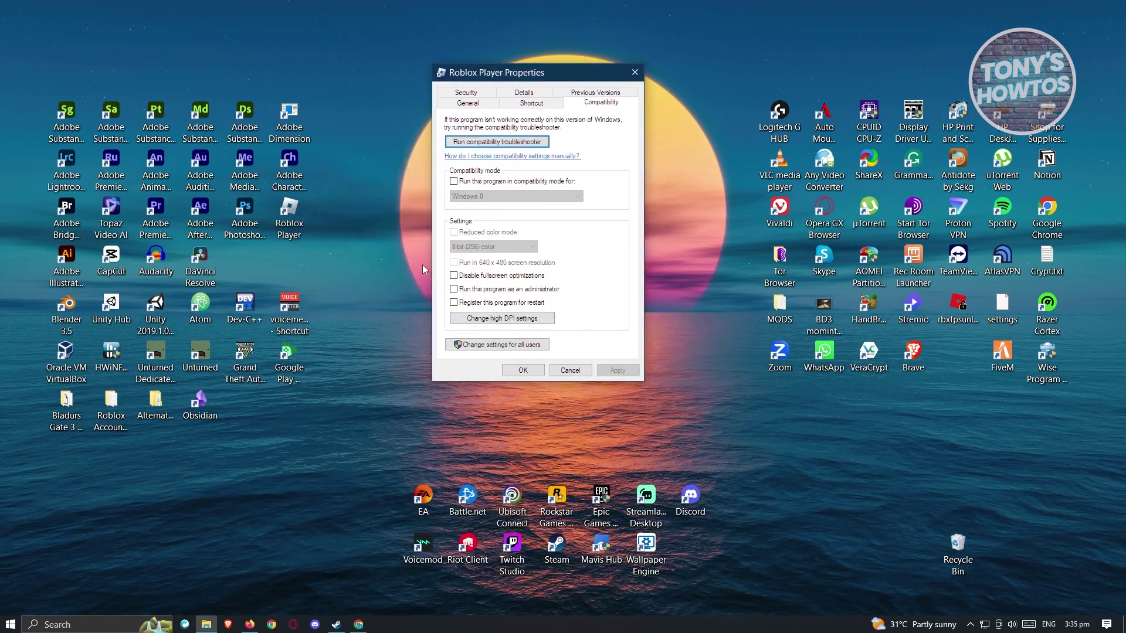
pyautogui.click(453, 276)
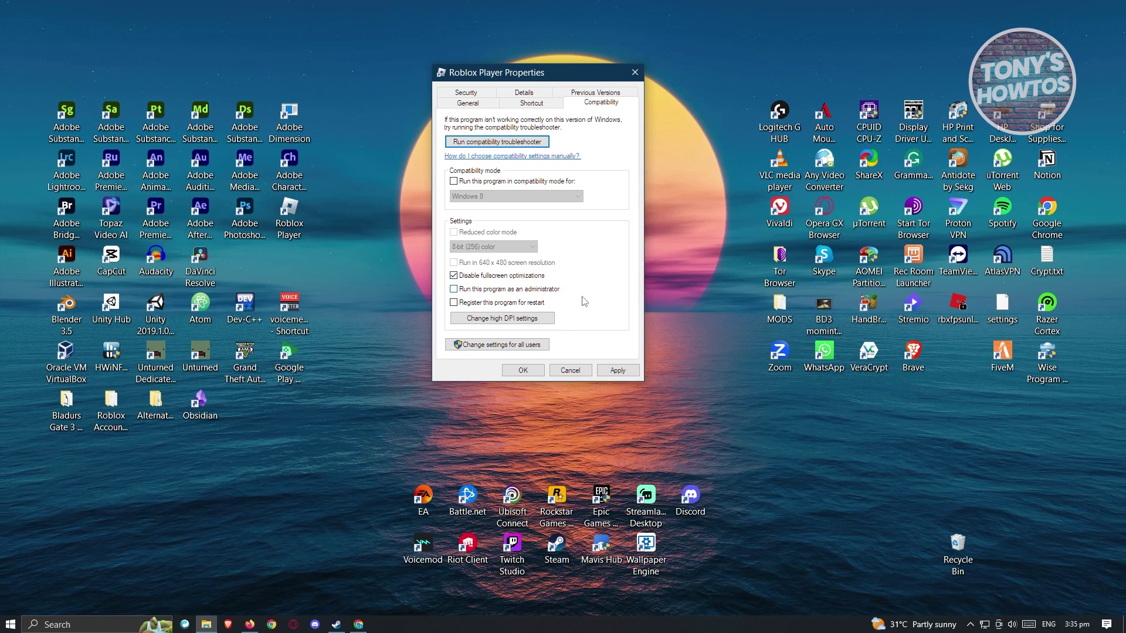
pyautogui.click(554, 289)
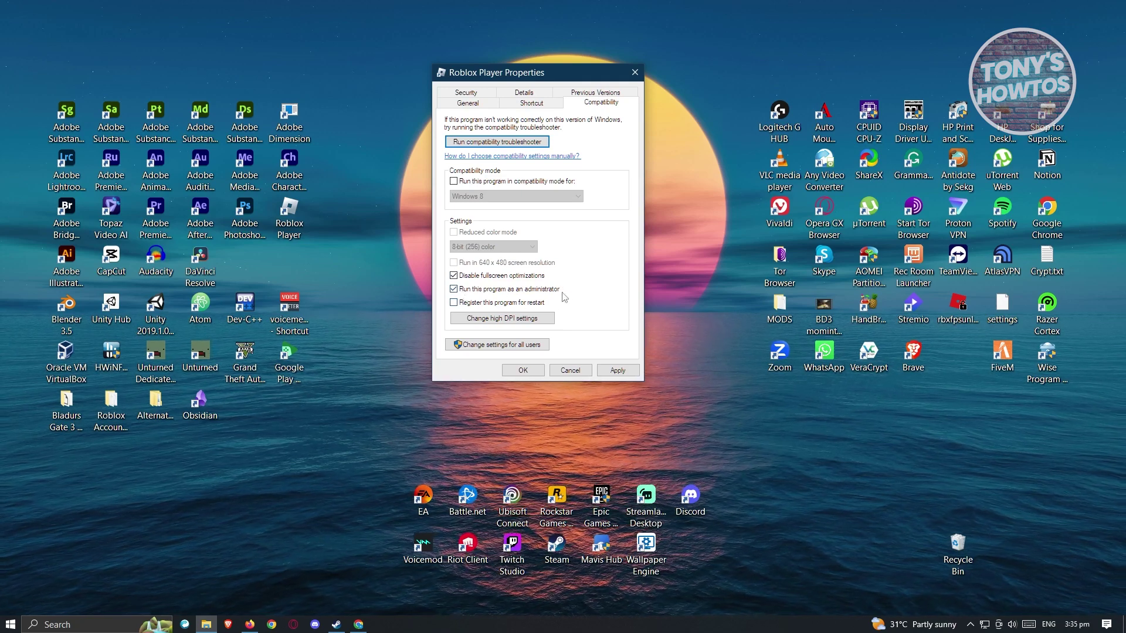
pyautogui.click(617, 371)
pyautogui.click(528, 369)
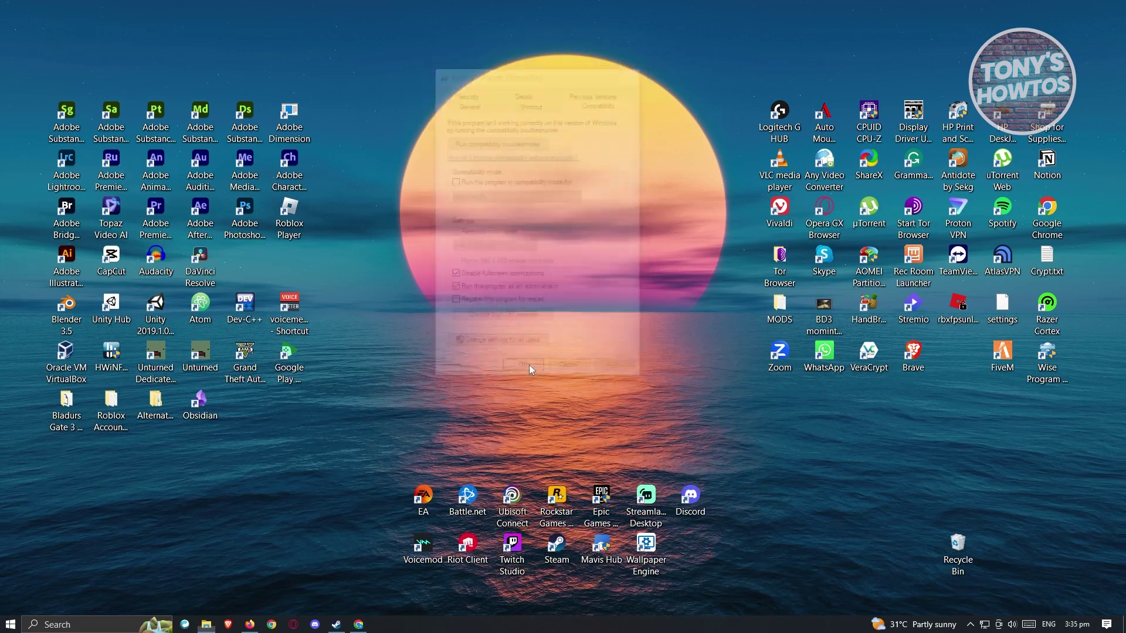